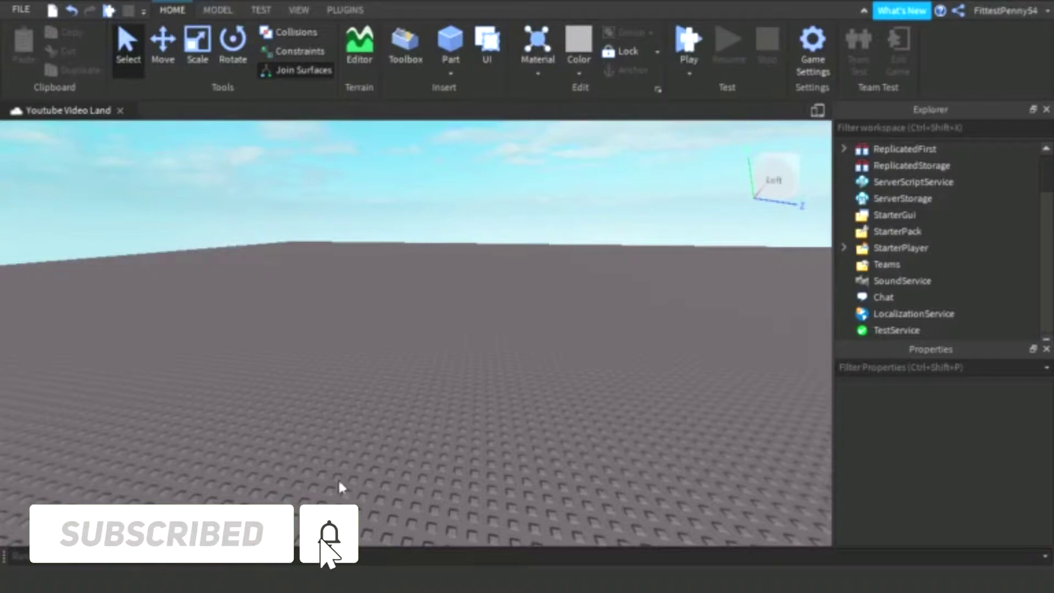
Step: Tilt the camera down over the baseplate, start a play test with F5, and orbit around the avatar
{"action": "right_click_drag", "start_coordinate": [649, 429], "coordinate": [646, 366]}
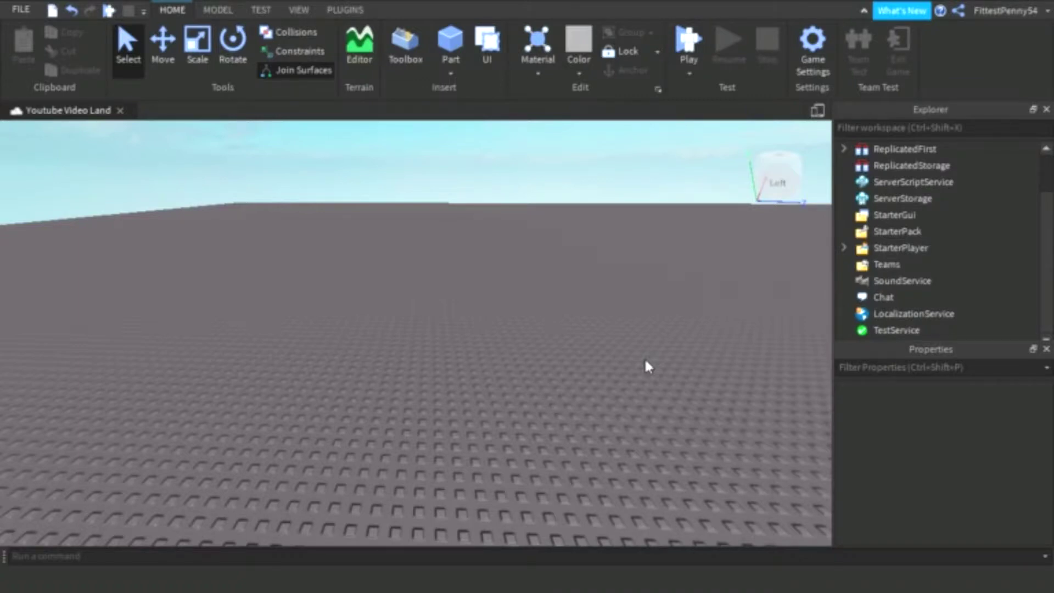
{"action": "scroll", "coordinate": [644, 357], "scroll_direction": "up", "scroll_amount": 4}
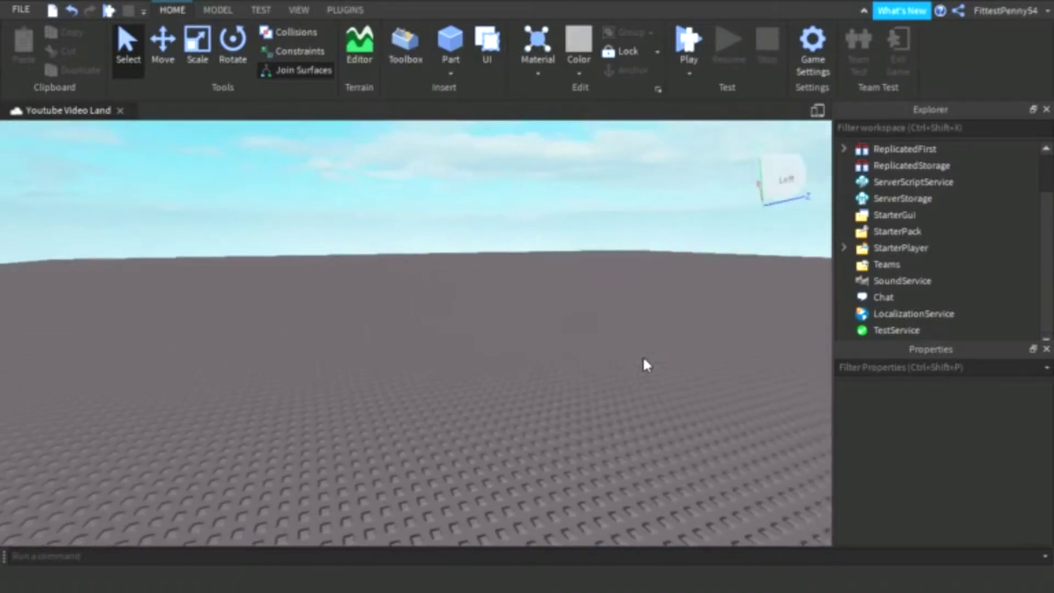
{"action": "scroll", "coordinate": [644, 364], "scroll_direction": "up", "scroll_amount": 3}
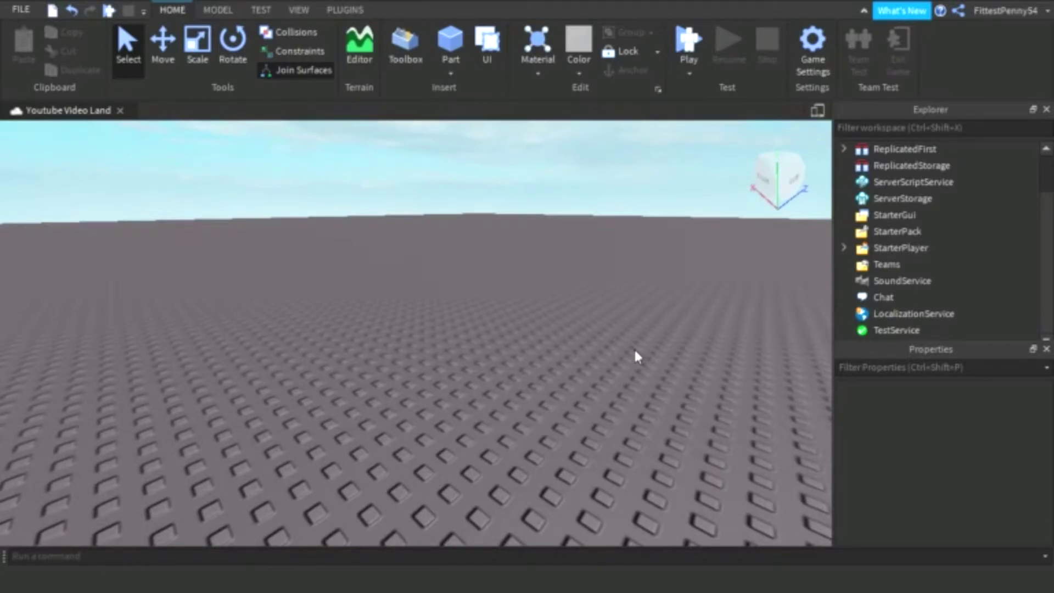
{"action": "scroll", "coordinate": [637, 326], "scroll_direction": "up", "scroll_amount": 6}
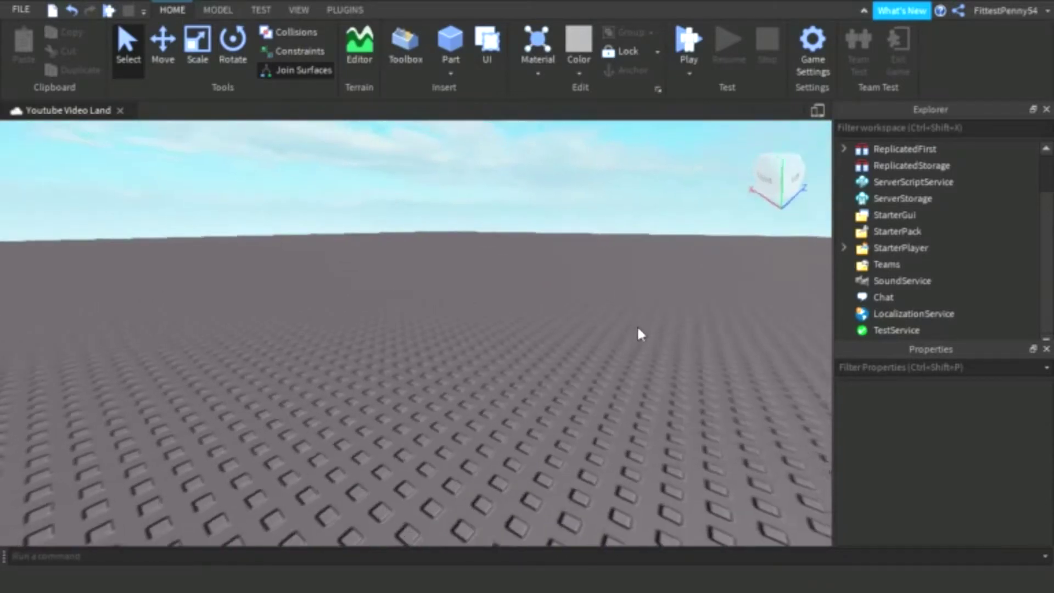
{"action": "scroll", "coordinate": [637, 324], "scroll_direction": "down", "scroll_amount": 5}
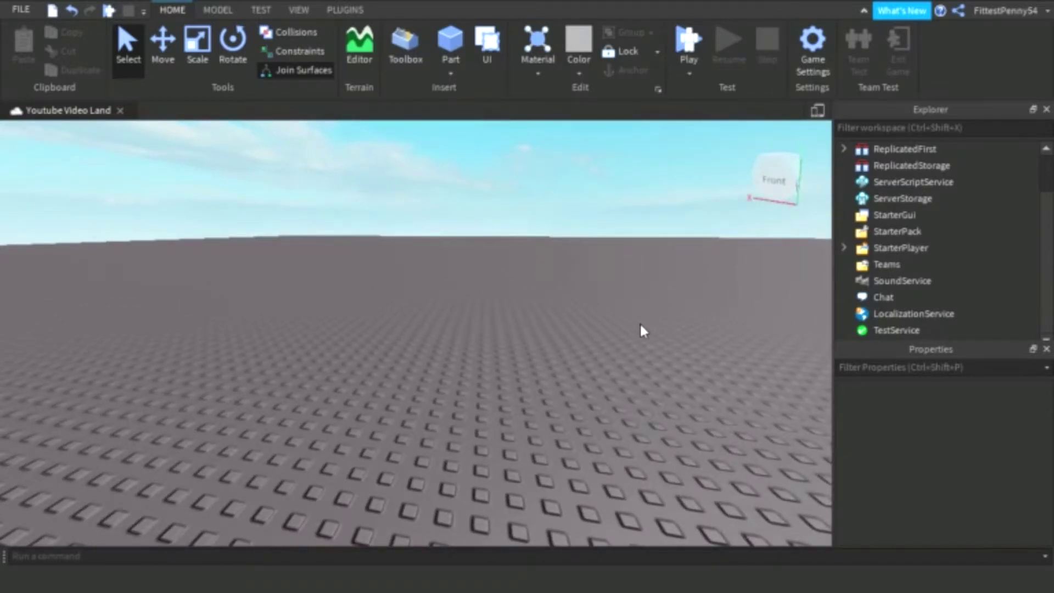
{"action": "mouse_move", "coordinate": [640, 322]}
{"action": "right_mouse_down"}
{"action": "mouse_move", "coordinate": [692, 204]}
{"action": "mouse_move", "coordinate": [564, 336]}
{"action": "mouse_move", "coordinate": [572, 283]}
{"action": "mouse_move", "coordinate": [658, 284]}
{"action": "mouse_move", "coordinate": [537, 367]}
{"action": "mouse_move", "coordinate": [640, 180]}
{"action": "right_mouse_up"}
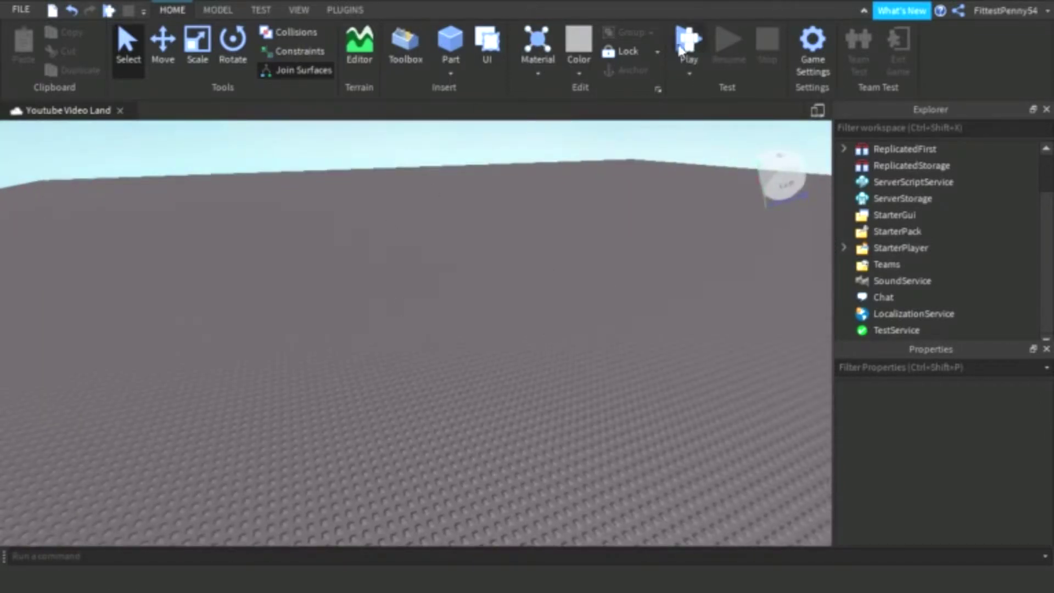
{"action": "key", "text": "F5"}
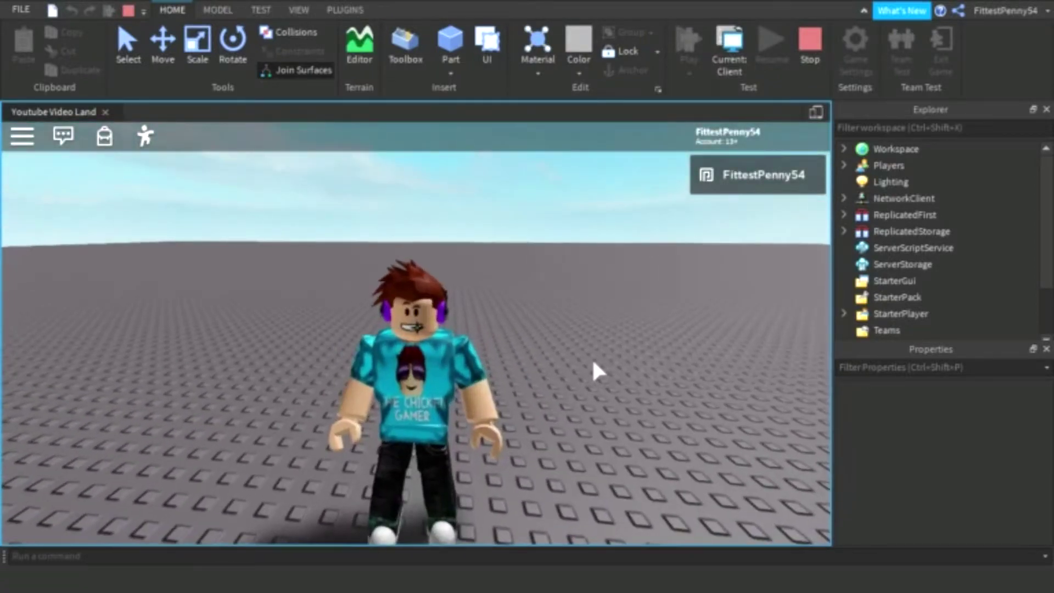
{"action": "scroll", "coordinate": [592, 357], "scroll_direction": "up", "scroll_amount": 5}
{"action": "scroll", "coordinate": [597, 329], "scroll_direction": "down", "scroll_amount": 1}
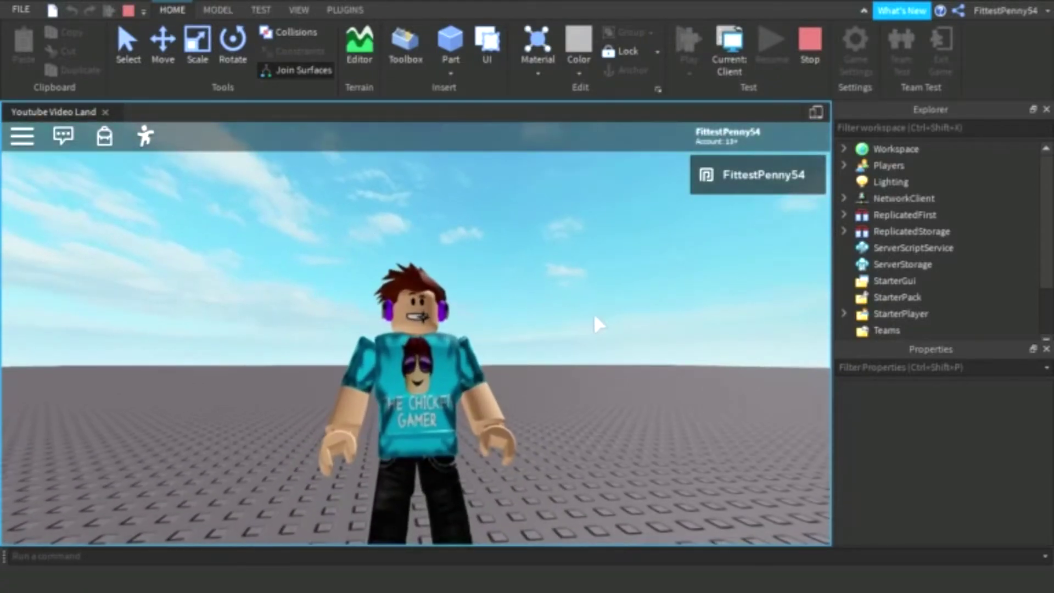
{"action": "scroll", "coordinate": [593, 313], "scroll_direction": "down", "scroll_amount": 3}
{"action": "right_click_drag", "start_coordinate": [577, 318], "coordinate": [569, 340]}
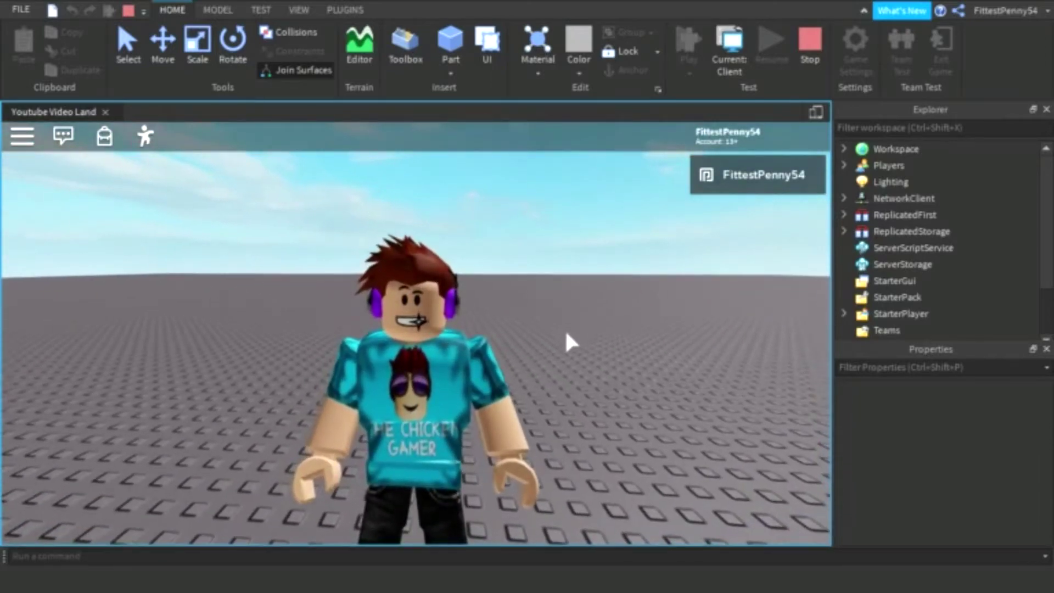
{"action": "scroll", "coordinate": [565, 328], "scroll_direction": "up", "scroll_amount": 3}
{"action": "scroll", "coordinate": [564, 329], "scroll_direction": "down", "scroll_amount": 4}
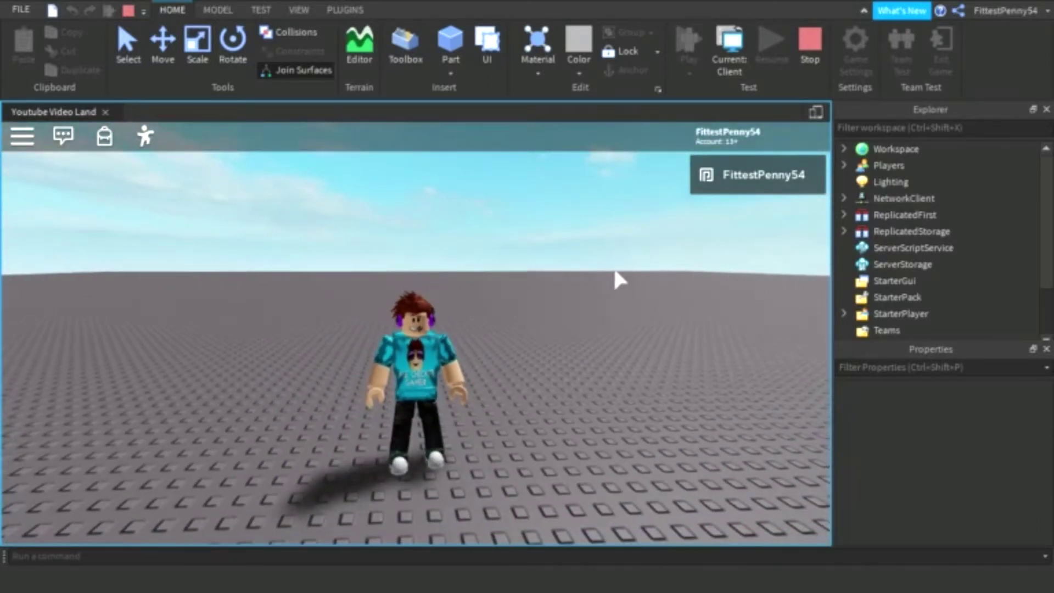
{"action": "scroll", "coordinate": [614, 266], "scroll_direction": "up", "scroll_amount": 2}
{"action": "scroll", "coordinate": [613, 267], "scroll_direction": "up", "scroll_amount": 2}
{"action": "scroll", "coordinate": [613, 266], "scroll_direction": "up", "scroll_amount": 1}
{"action": "mouse_move", "coordinate": [613, 267]}
{"action": "right_mouse_down"}
{"action": "mouse_move", "coordinate": [659, 373]}
{"action": "mouse_move", "coordinate": [642, 359]}
{"action": "mouse_move", "coordinate": [671, 365]}
{"action": "right_mouse_up"}
{"action": "scroll", "coordinate": [614, 266], "scroll_direction": "down", "scroll_amount": 3}
{"action": "scroll", "coordinate": [671, 366], "scroll_direction": "down", "scroll_amount": 2}
{"action": "scroll", "coordinate": [900, 306], "scroll_direction": "down", "scroll_amount": 1}
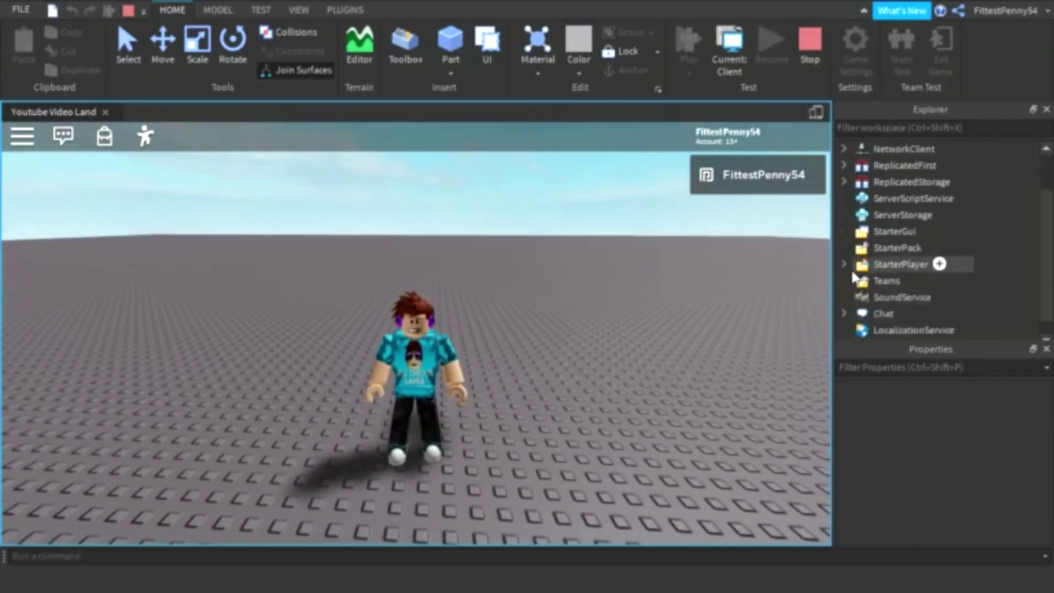
Step: In the running game, expand StarterPlayer > StarterPlayerScripts and cut the RbxCharacterSounds script
{"action": "left_click", "coordinate": [844, 263]}
{"action": "scroll", "coordinate": [873, 301], "scroll_direction": "down", "scroll_amount": 1}
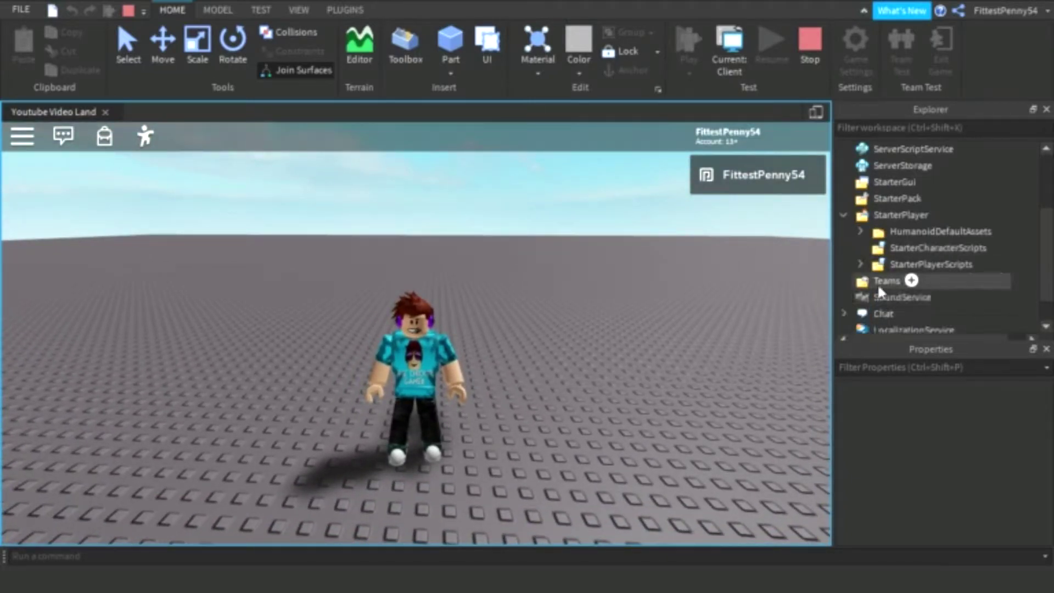
{"action": "left_click", "coordinate": [883, 215]}
{"action": "left_click", "coordinate": [882, 280]}
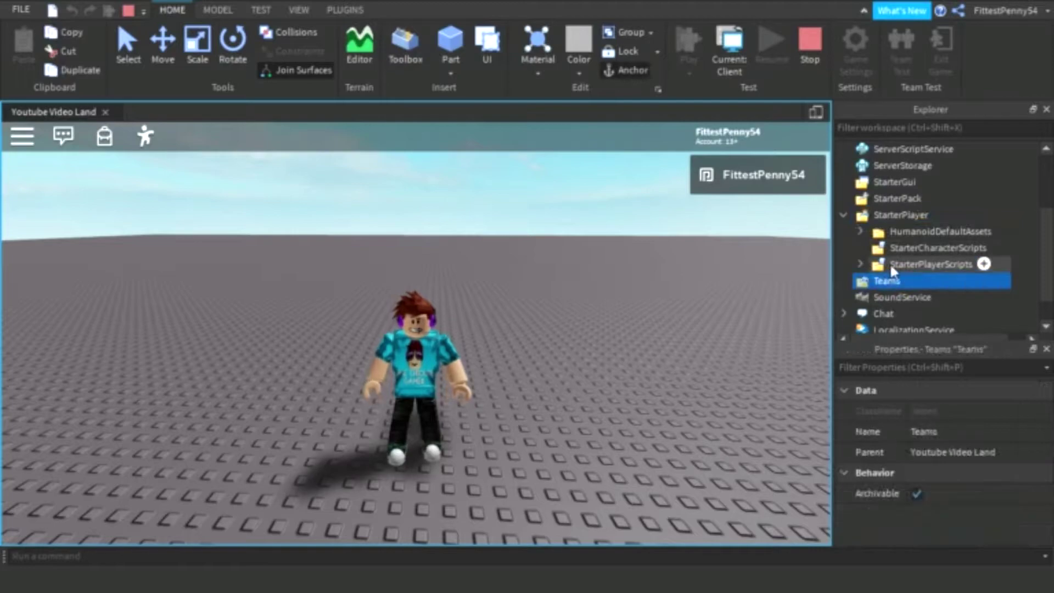
{"action": "left_click", "coordinate": [914, 263]}
{"action": "left_click", "coordinate": [862, 264]}
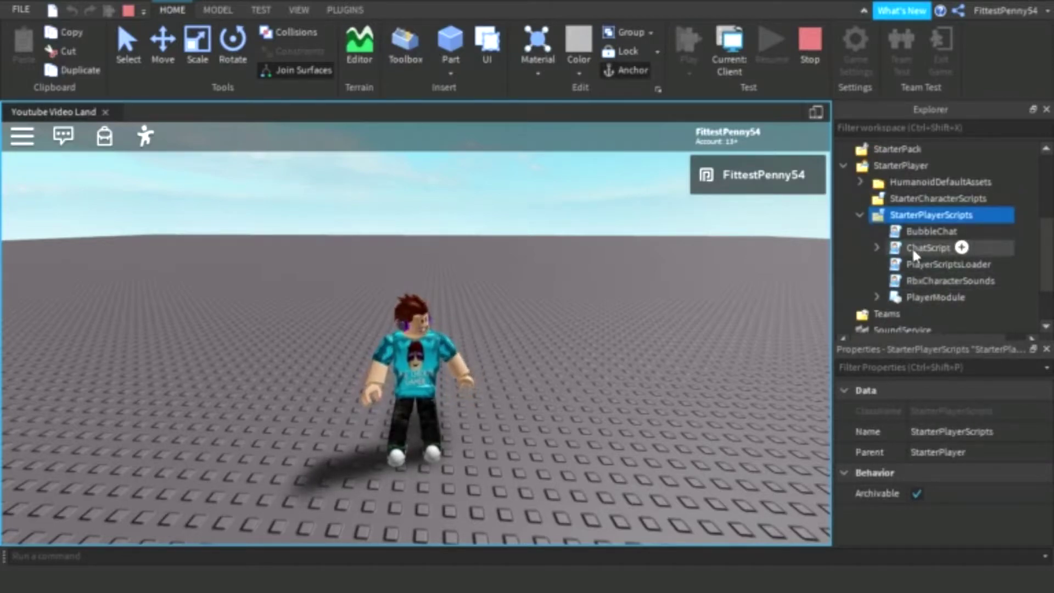
{"action": "left_click", "coordinate": [911, 279]}
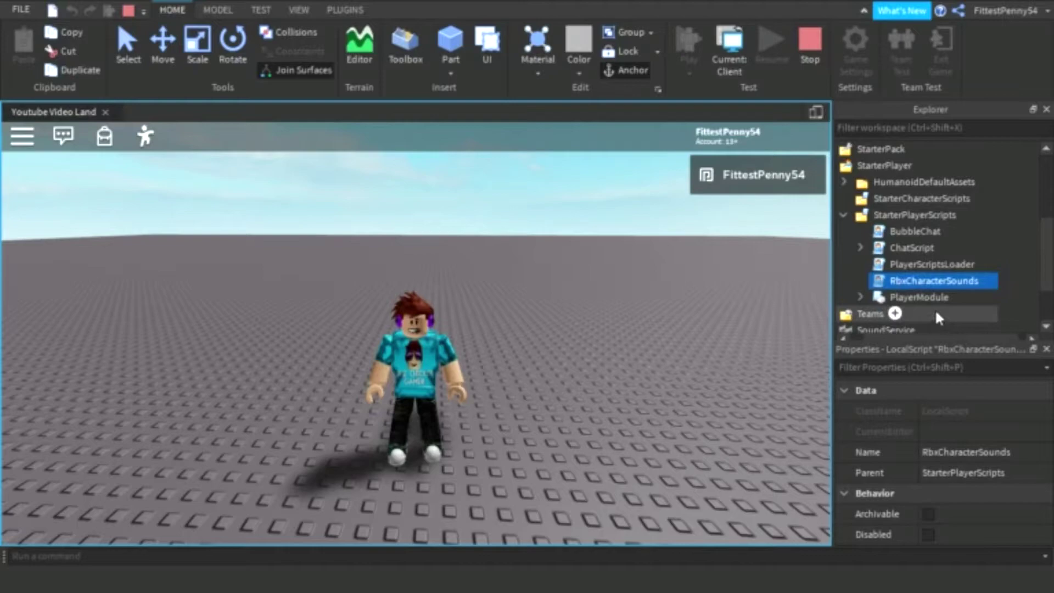
{"action": "key", "text": "Delete"}
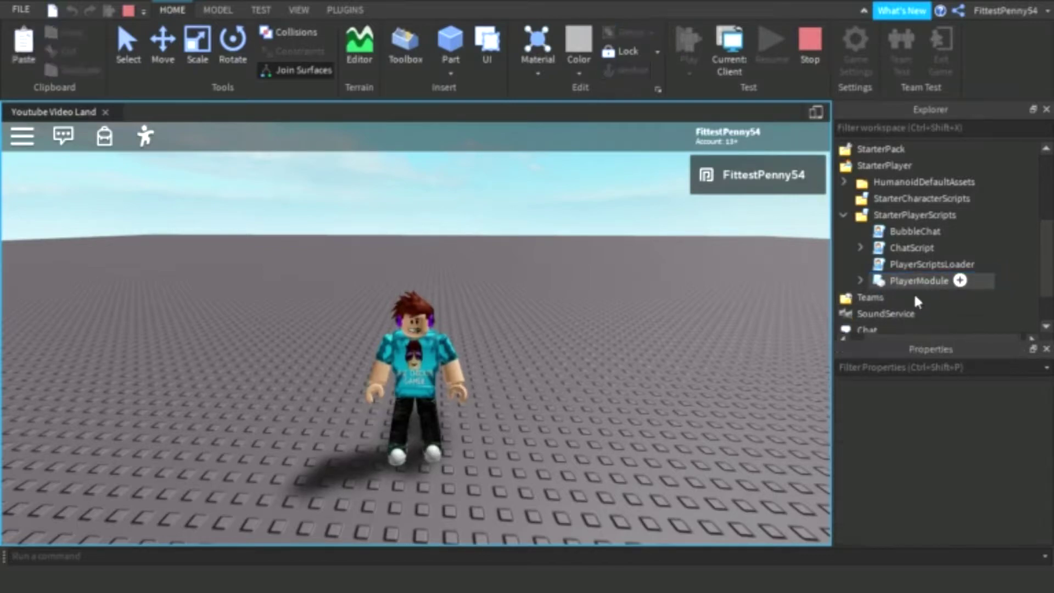
Step: Stop the play test and paste RbxCharacterSounds into StarterPlayerScripts
{"action": "right_click_drag", "start_coordinate": [549, 350], "coordinate": [560, 351]}
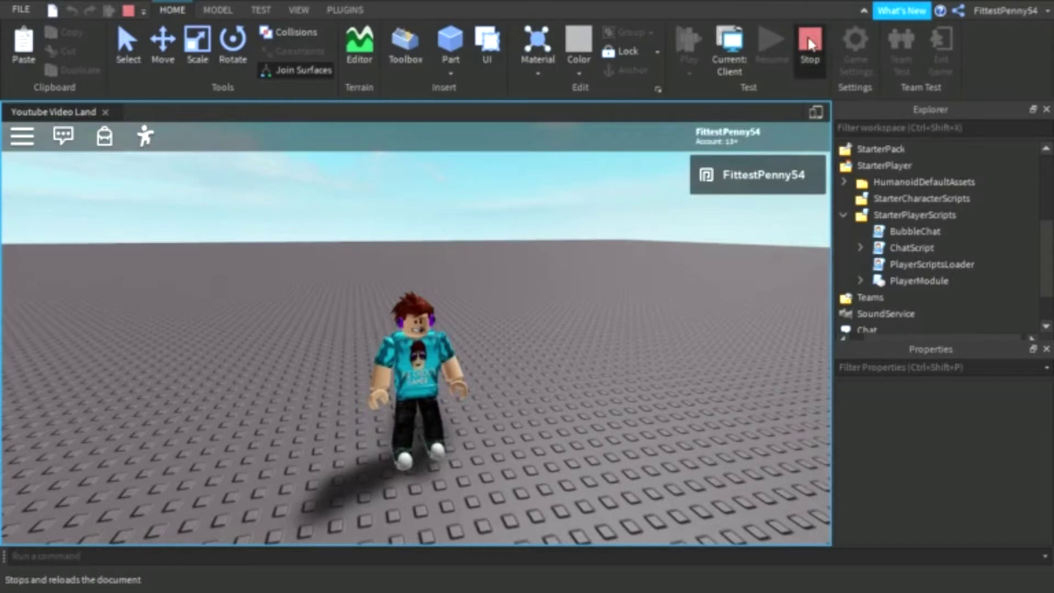
{"action": "left_click", "coordinate": [811, 43]}
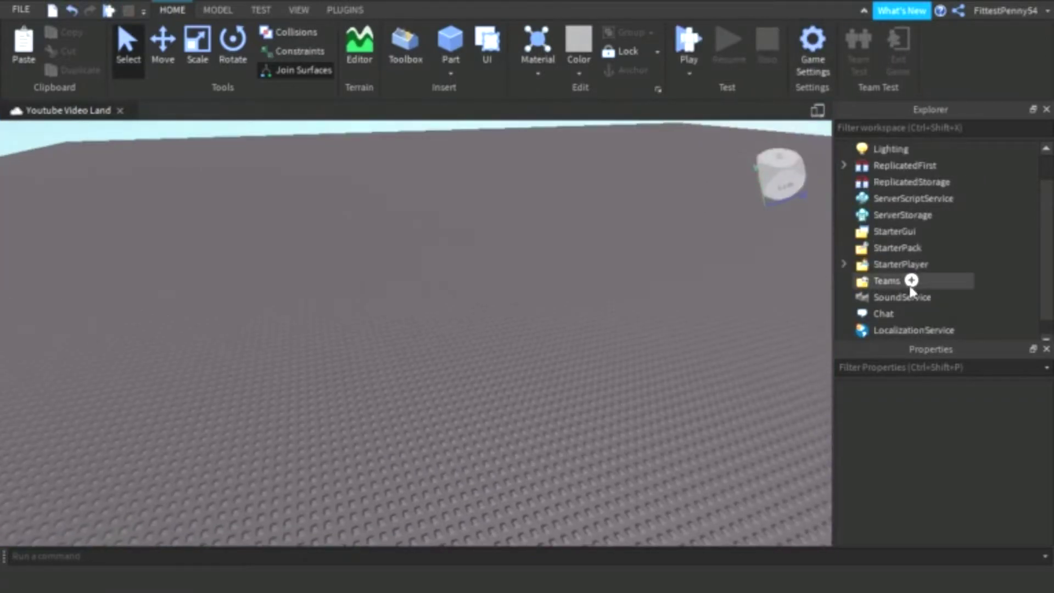
{"action": "left_click", "coordinate": [845, 263]}
{"action": "left_click", "coordinate": [922, 298]}
{"action": "right_click", "coordinate": [886, 302]}
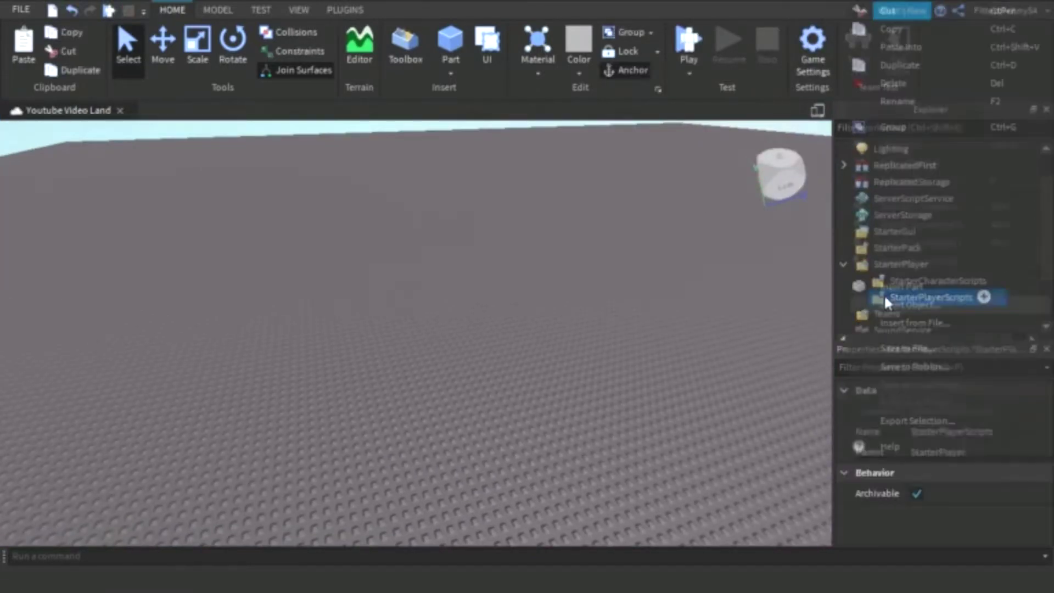
{"action": "left_click", "coordinate": [911, 47]}
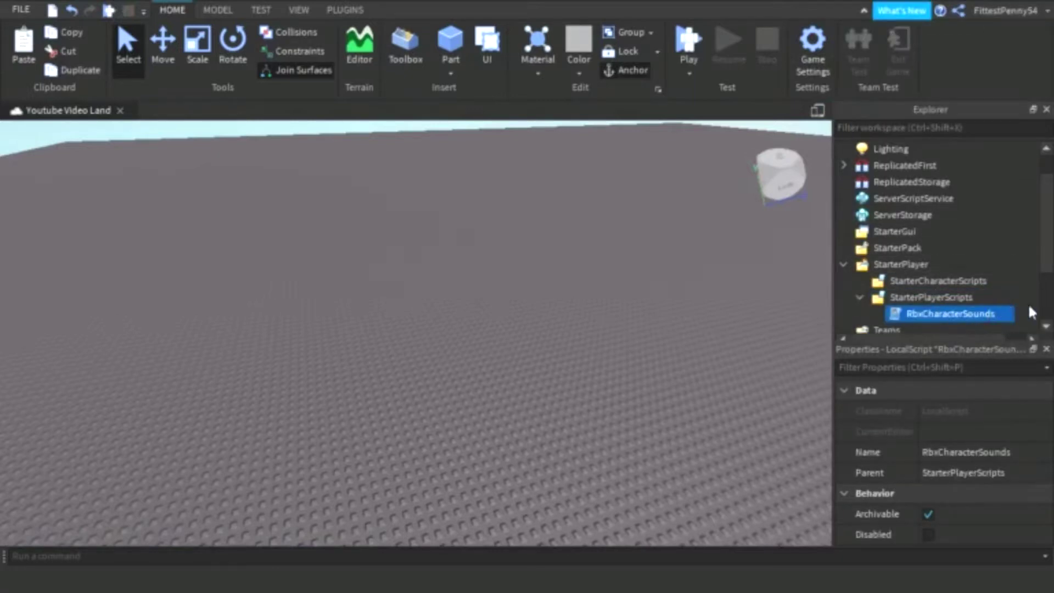
Step: Open RbxCharacterSounds and look over its SOUND_DATA entries, including the Died SoundId
{"action": "double_click", "coordinate": [940, 314]}
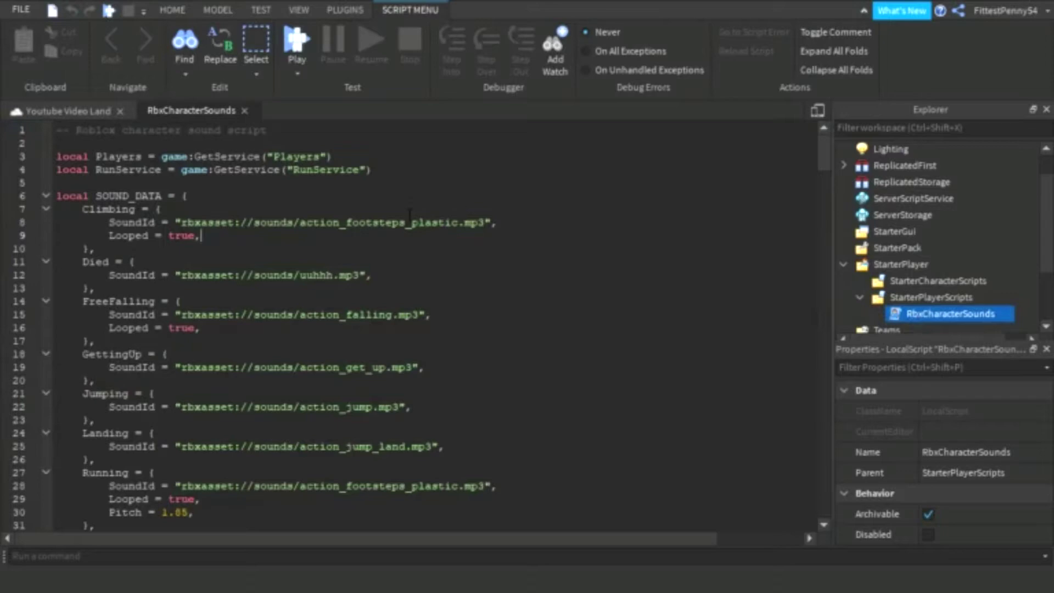
{"action": "scroll", "coordinate": [412, 330], "scroll_direction": "down", "scroll_amount": 6}
{"action": "scroll", "coordinate": [411, 330], "scroll_direction": "down", "scroll_amount": 4}
{"action": "scroll", "coordinate": [412, 329], "scroll_direction": "up", "scroll_amount": 6}
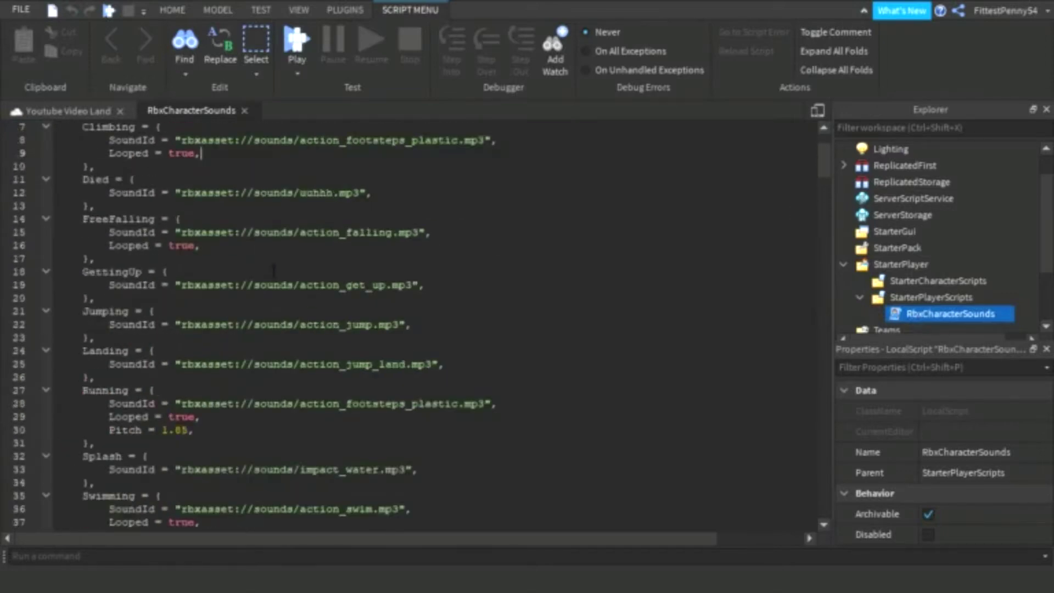
{"action": "scroll", "coordinate": [413, 330], "scroll_direction": "up", "scroll_amount": 2}
{"action": "scroll", "coordinate": [274, 273], "scroll_direction": "up", "scroll_amount": 3}
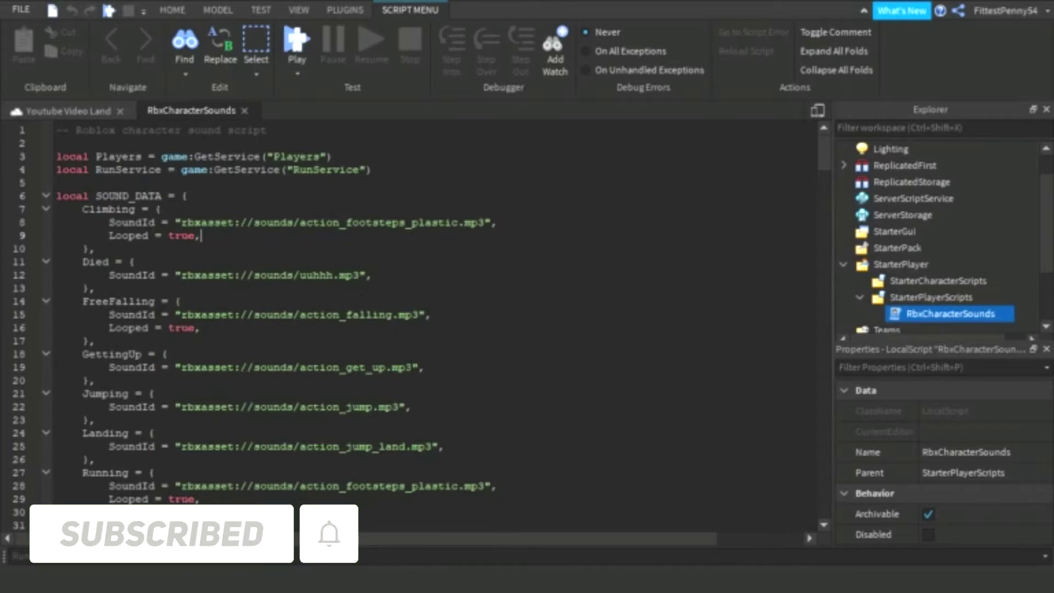
Step: Copy the asset ID of the 'When U Coming...' track from the Toolbox Audio category
{"action": "left_click", "coordinate": [68, 110]}
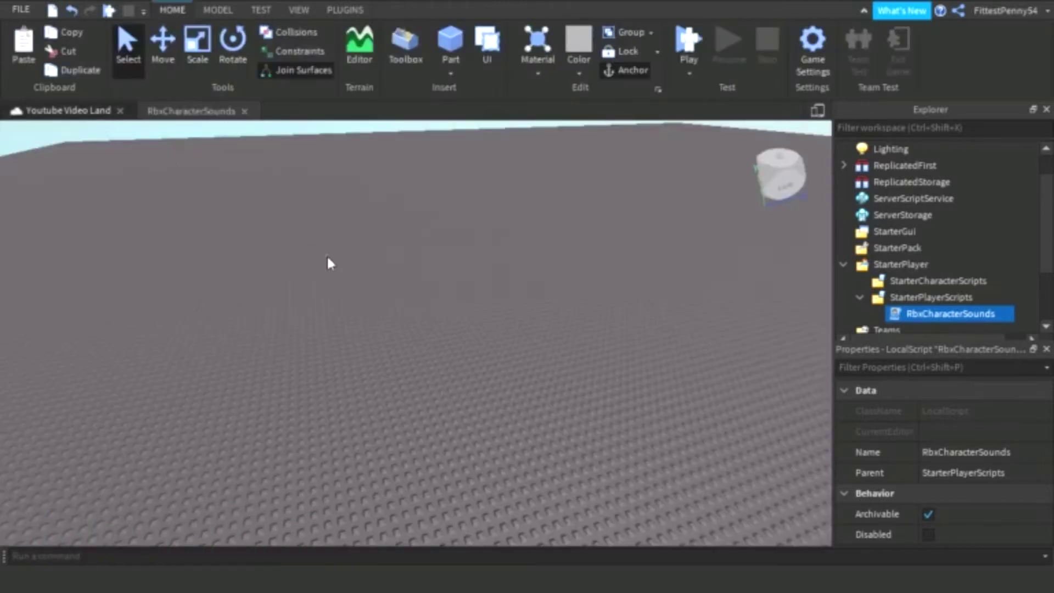
{"action": "left_click", "coordinate": [406, 53]}
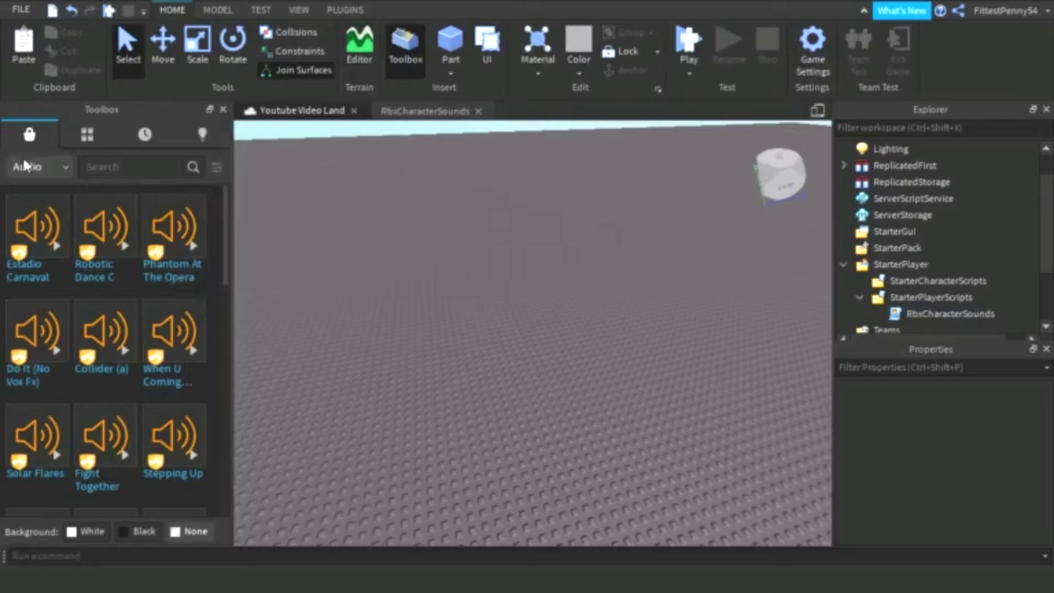
{"action": "left_click", "coordinate": [37, 166]}
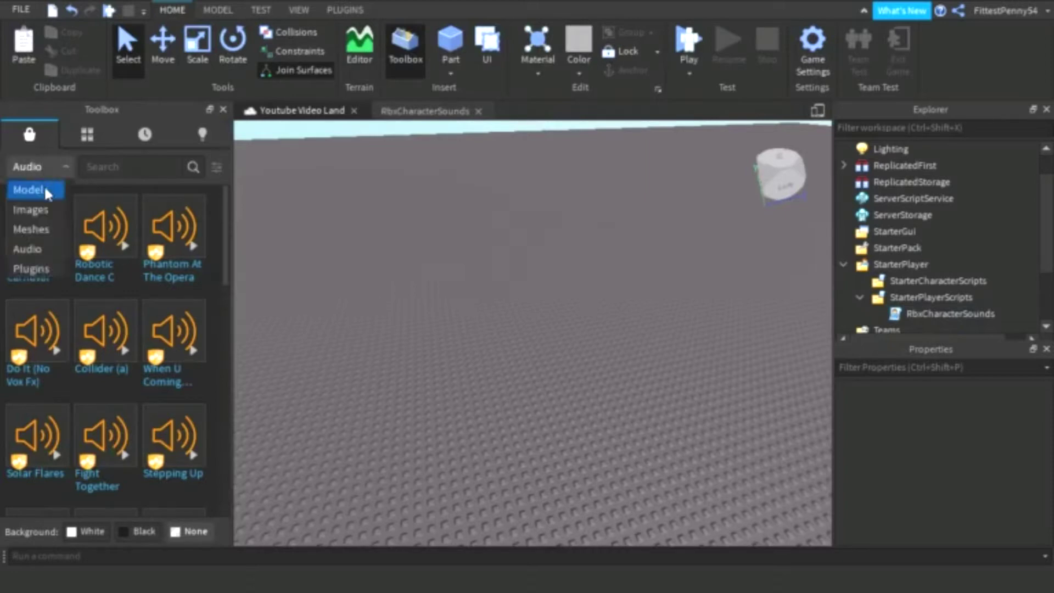
{"action": "left_click", "coordinate": [50, 168]}
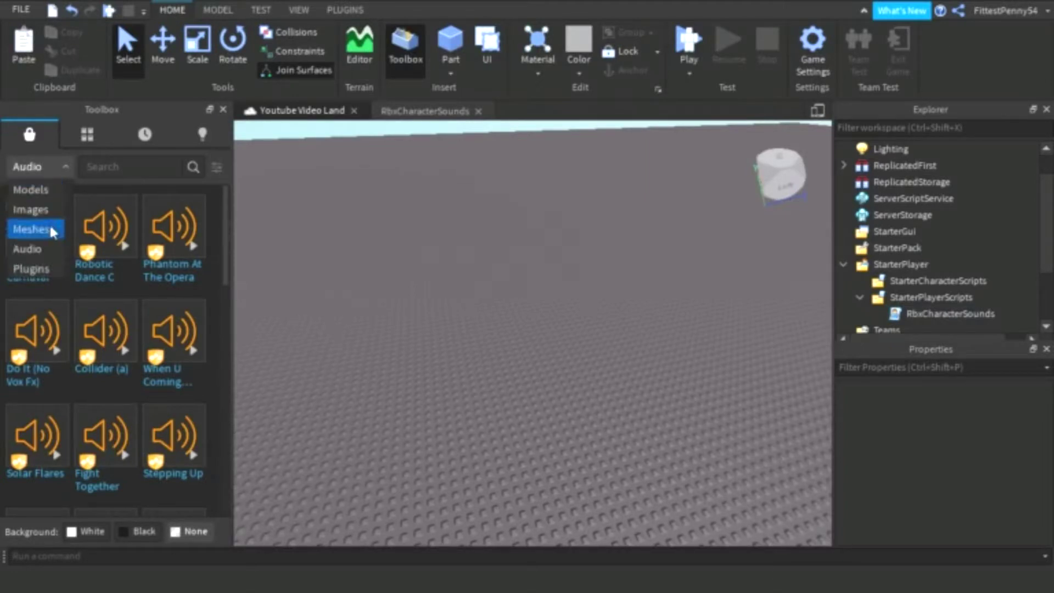
{"action": "left_click", "coordinate": [27, 250]}
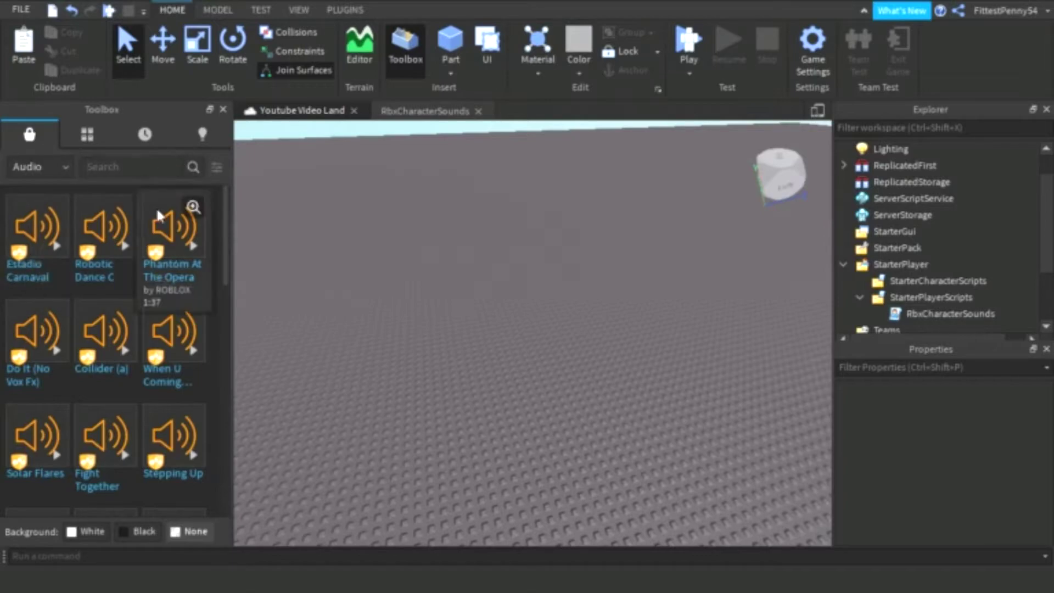
{"action": "scroll", "coordinate": [105, 314], "scroll_direction": "down", "scroll_amount": 5}
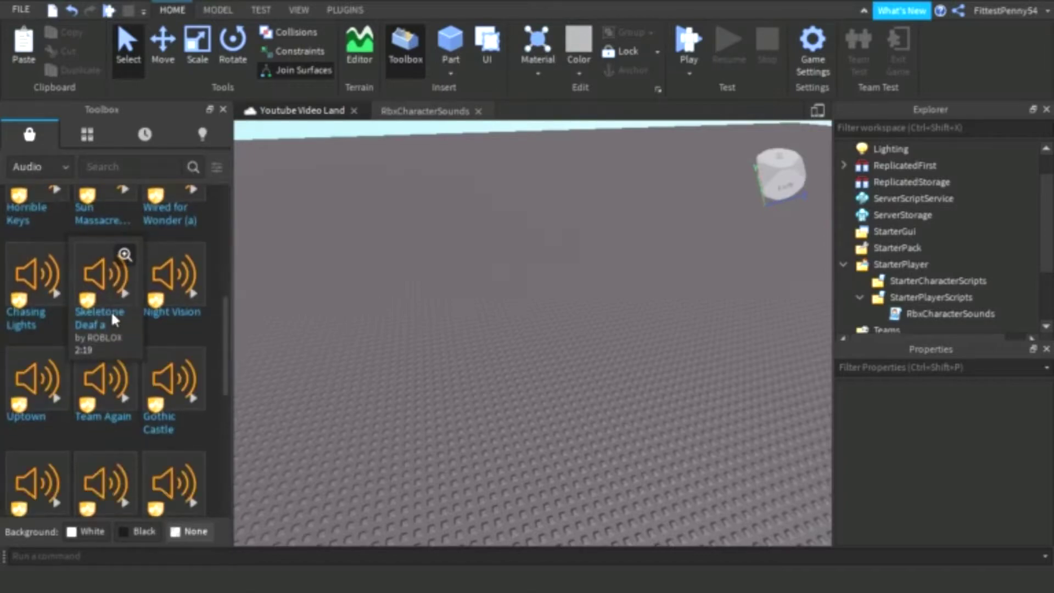
{"action": "scroll", "coordinate": [111, 311], "scroll_direction": "up", "scroll_amount": 4}
{"action": "scroll", "coordinate": [111, 286], "scroll_direction": "up", "scroll_amount": 1}
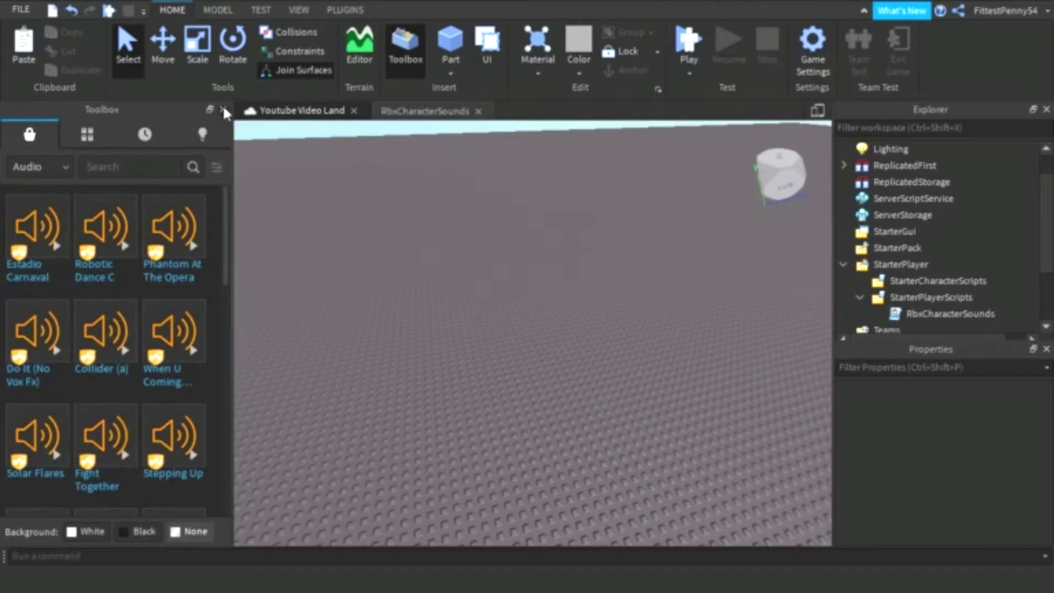
{"action": "mouse_move", "coordinate": [173, 235]}
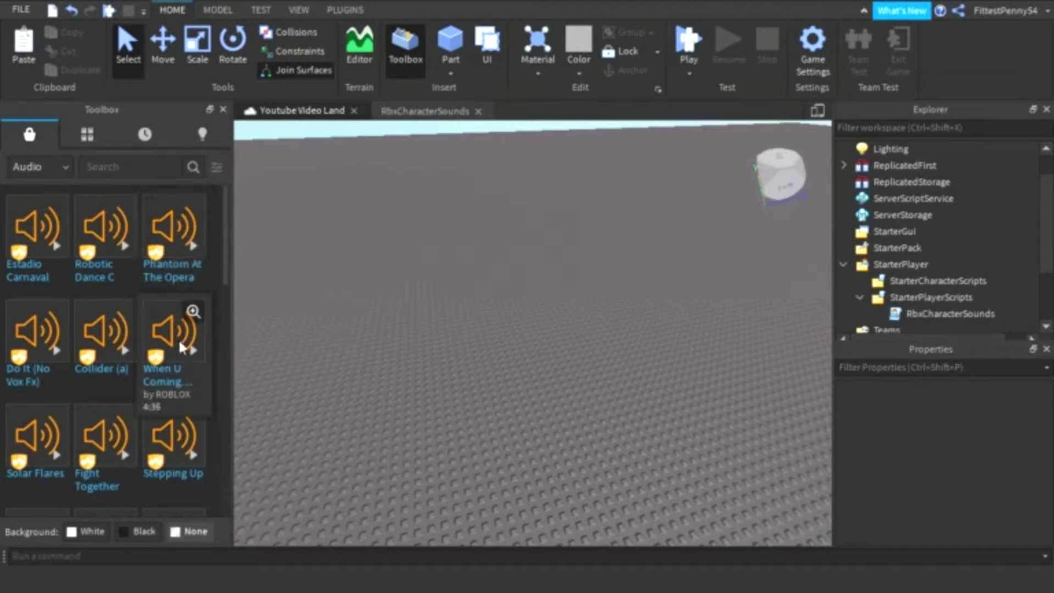
{"action": "right_click", "coordinate": [181, 320]}
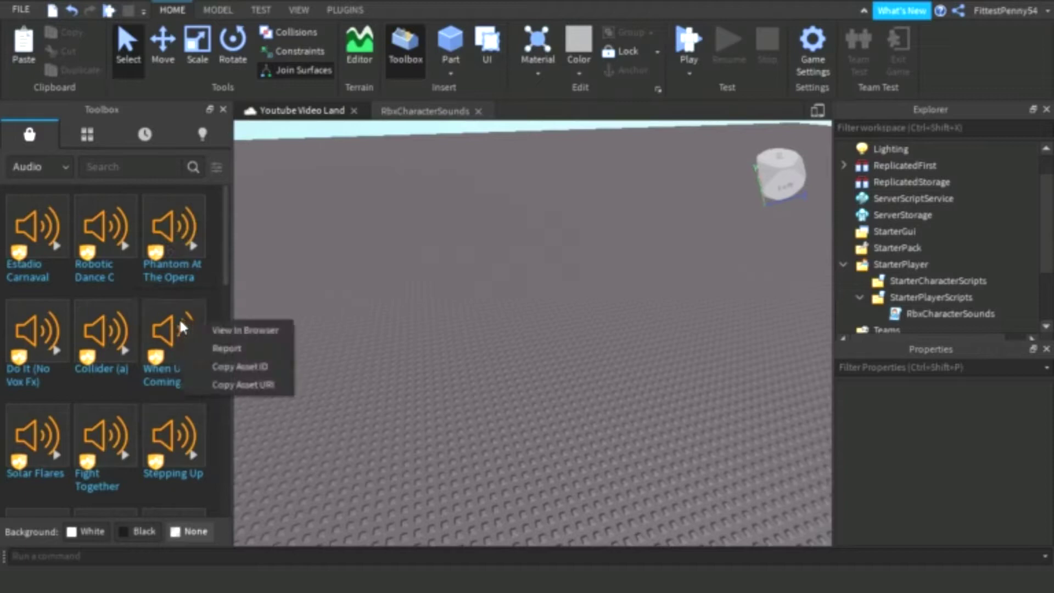
{"action": "left_click", "coordinate": [249, 362]}
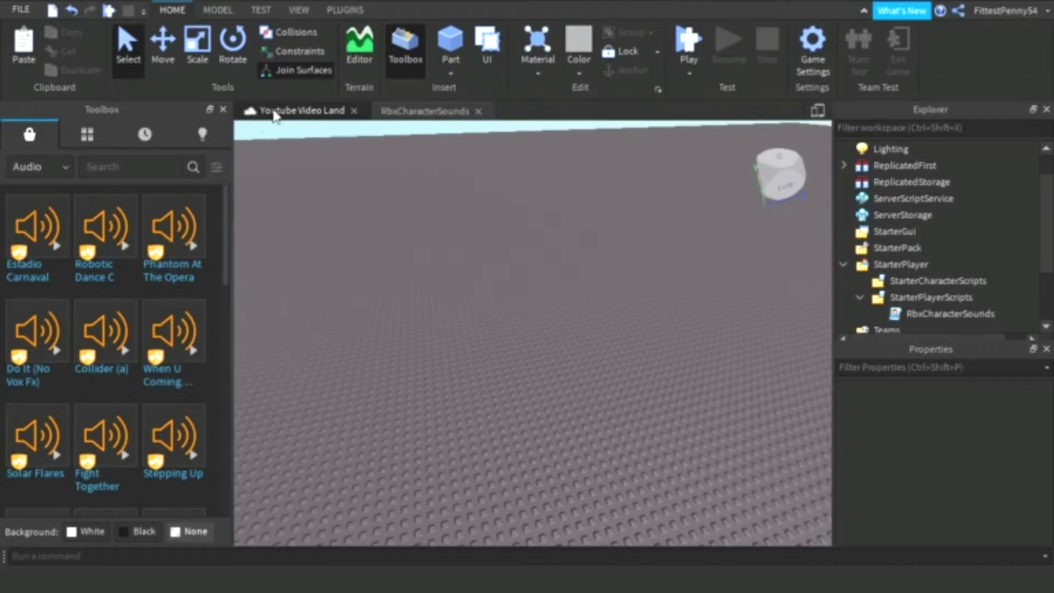
{"action": "left_click", "coordinate": [222, 110]}
Step: In RbxCharacterSounds, paste the copied asset ID over the Died sound path sounds/uuhhh.mp3
{"action": "left_click", "coordinate": [189, 110]}
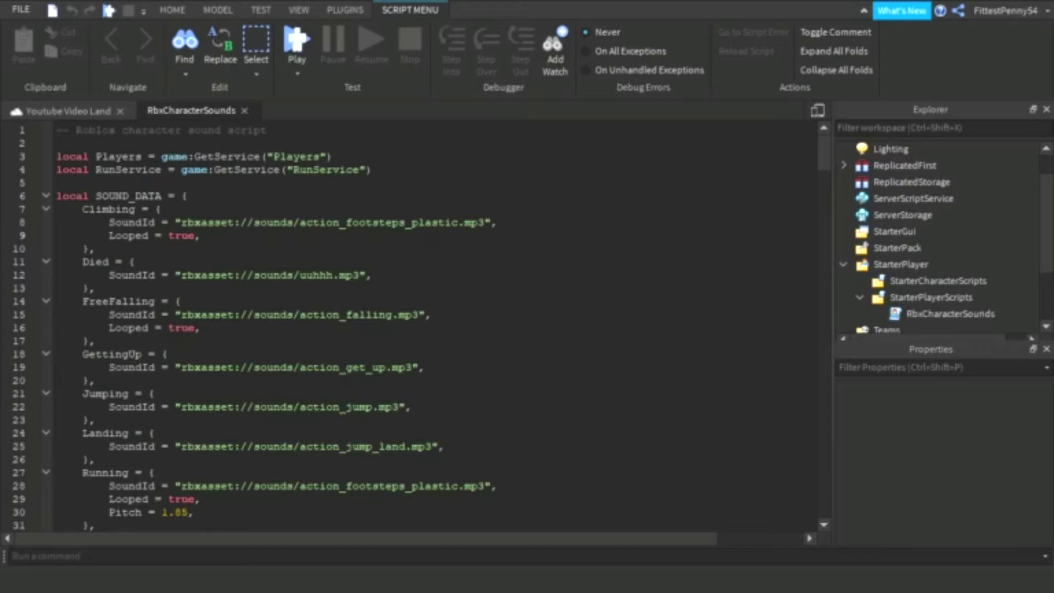
{"action": "left_click", "coordinate": [200, 257]}
{"action": "left_click", "coordinate": [322, 282]}
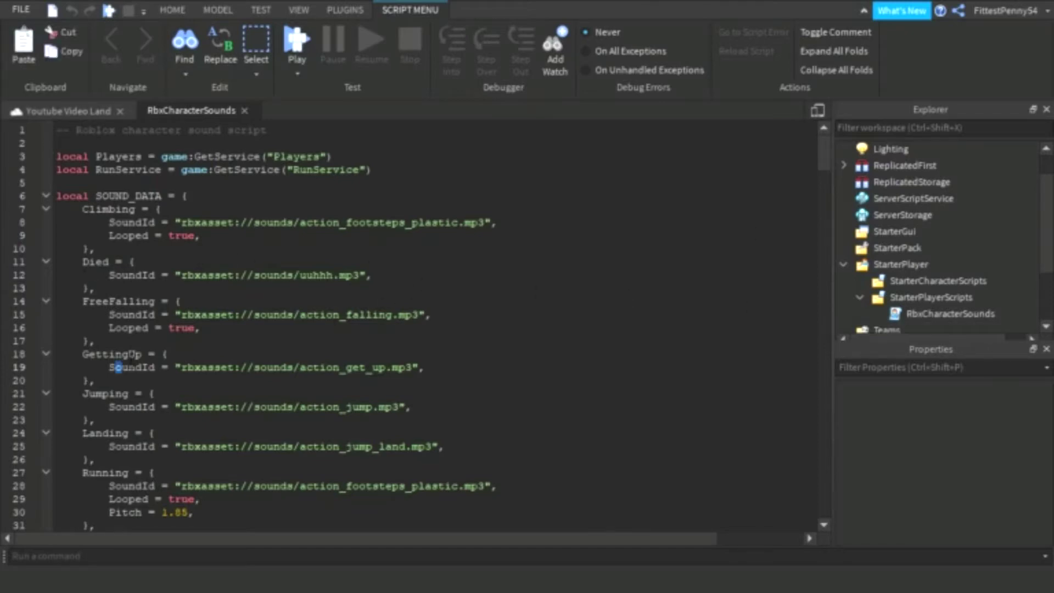
{"action": "left_click_drag", "start_coordinate": [115, 368], "coordinate": [144, 354]}
{"action": "left_click", "coordinate": [183, 302]}
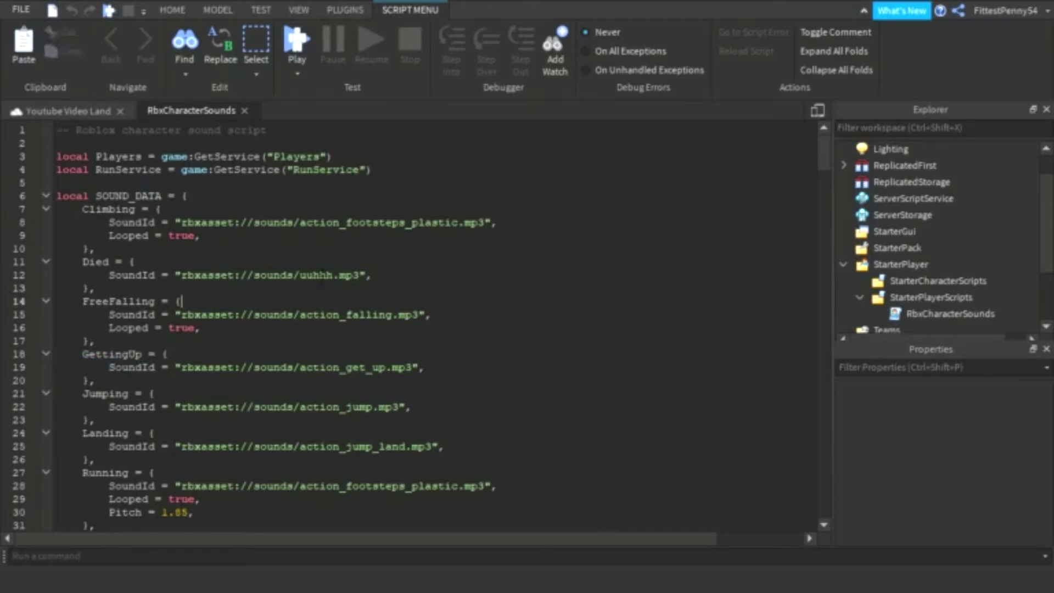
{"action": "left_click_drag", "start_coordinate": [360, 275], "coordinate": [256, 275]}
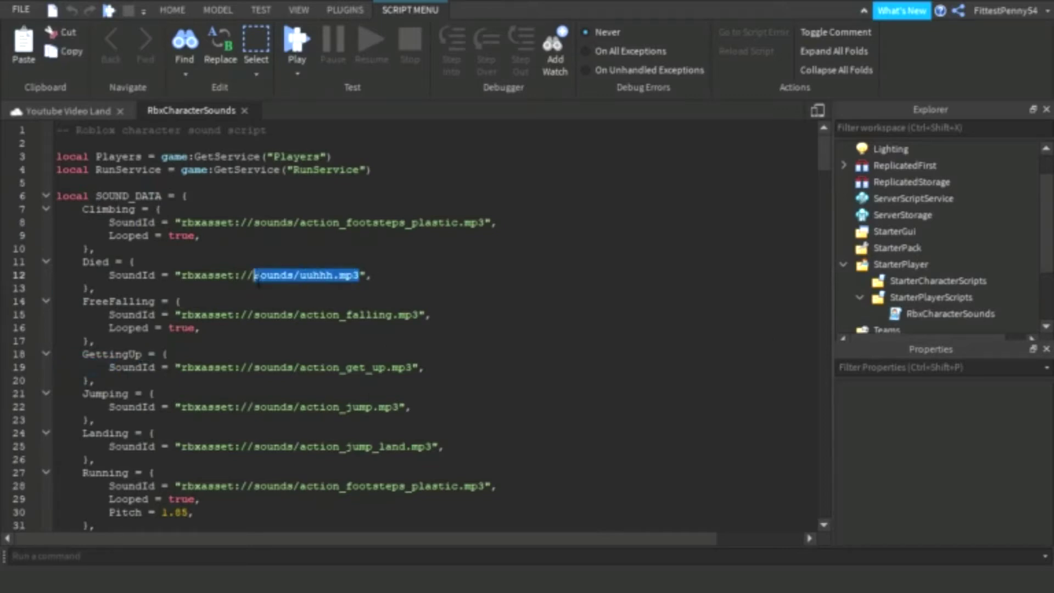
{"action": "key", "text": "ctrl+v"}
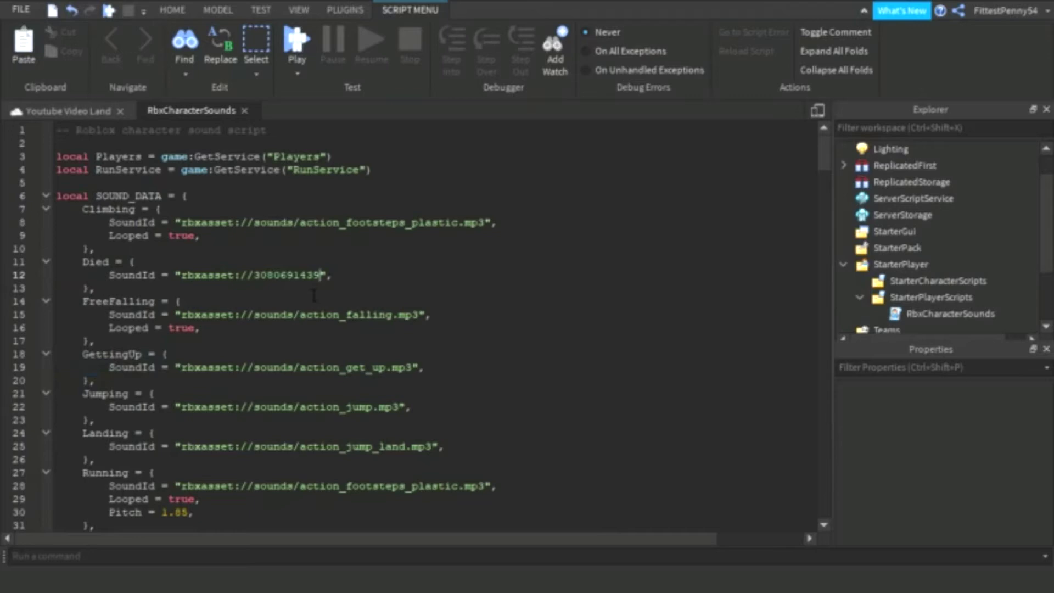
{"action": "left_click", "coordinate": [238, 274]}
{"action": "type", "text": "id"}
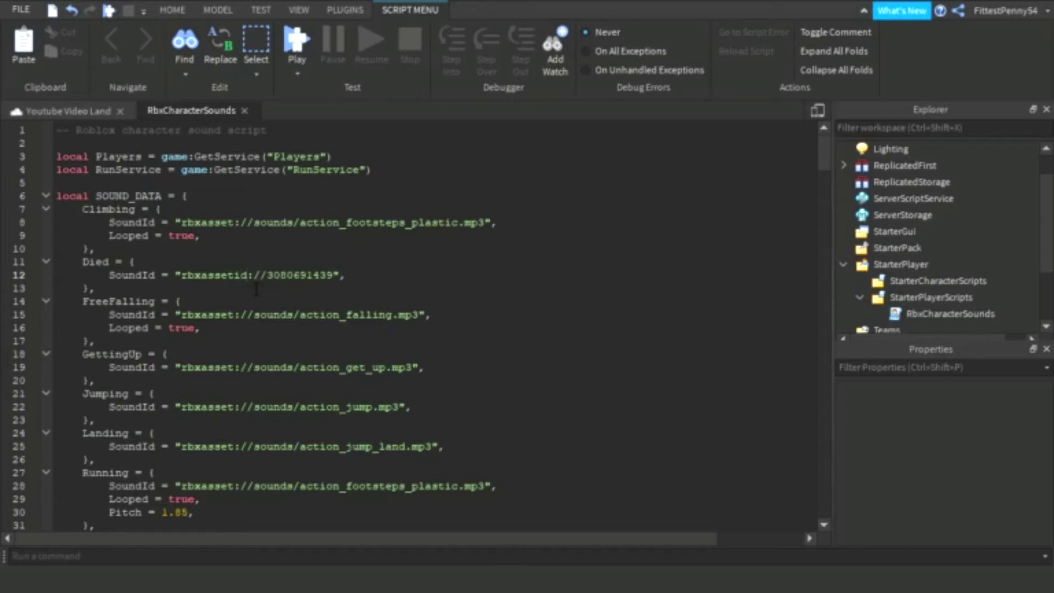
{"action": "double_click", "coordinate": [301, 274]}
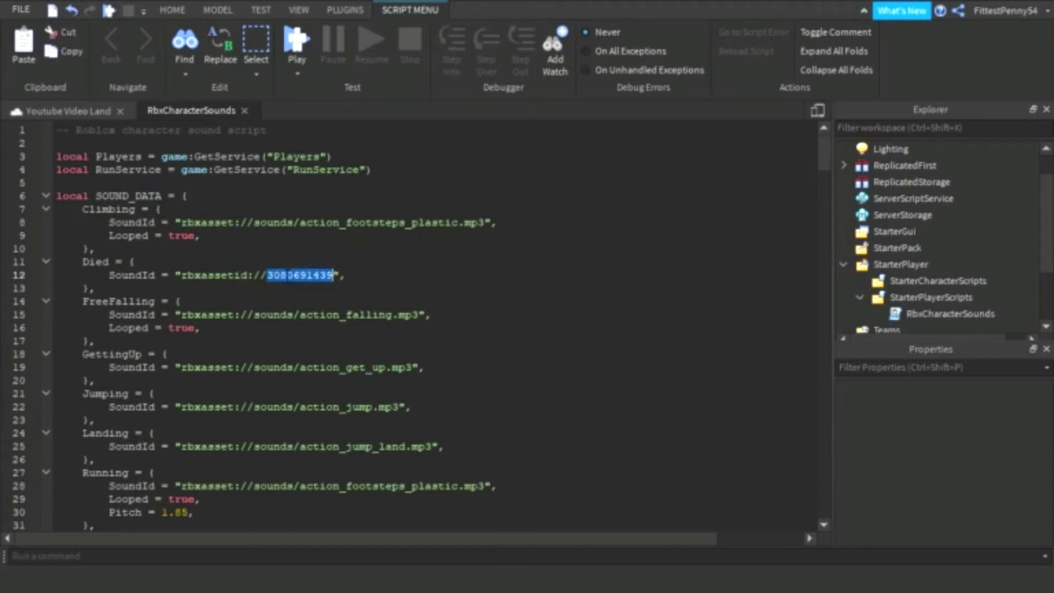
{"action": "left_click", "coordinate": [370, 246]}
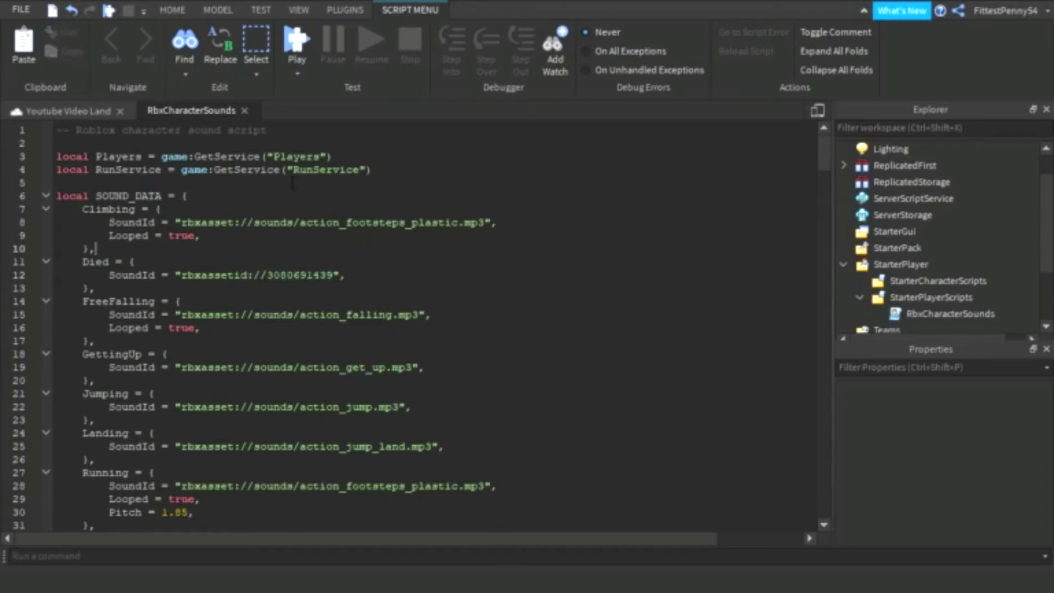
{"action": "left_click", "coordinate": [243, 111]}
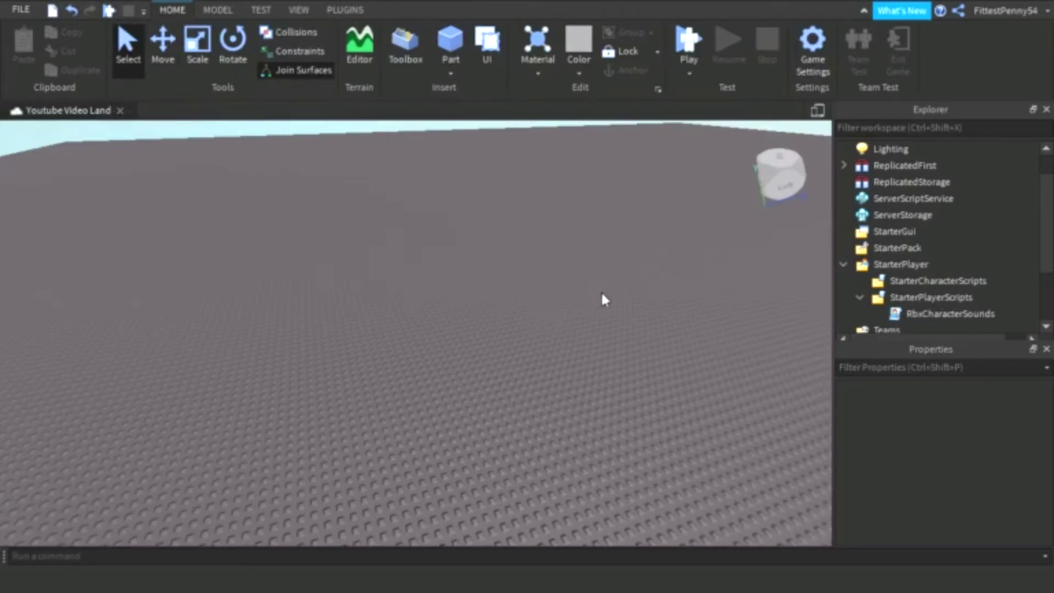
Step: Start a play test from the Home tab and walk the character around the baseplate
{"action": "left_click", "coordinate": [689, 45]}
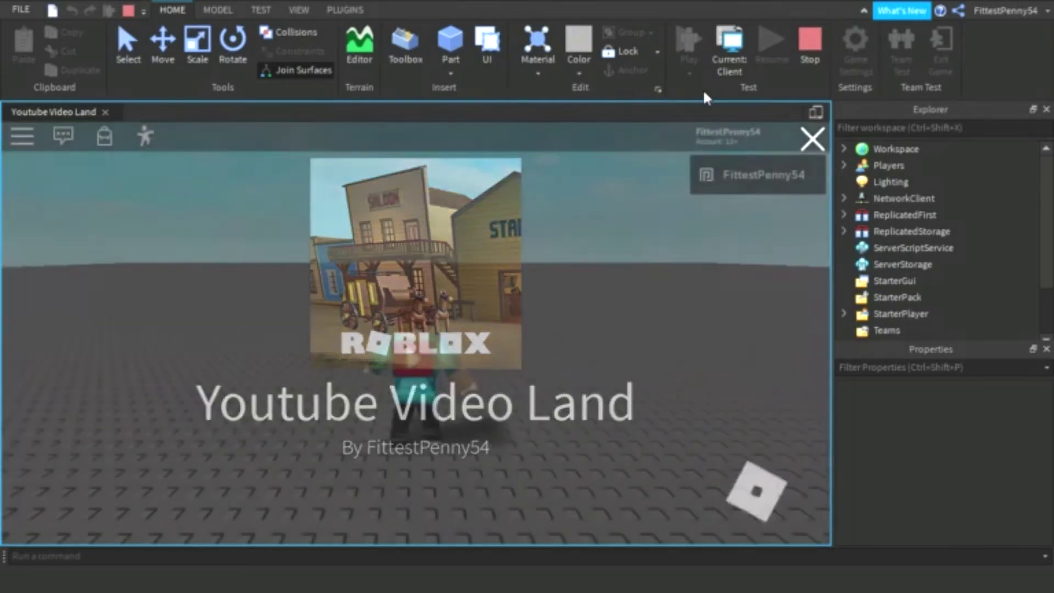
{"action": "key", "text": "d"}
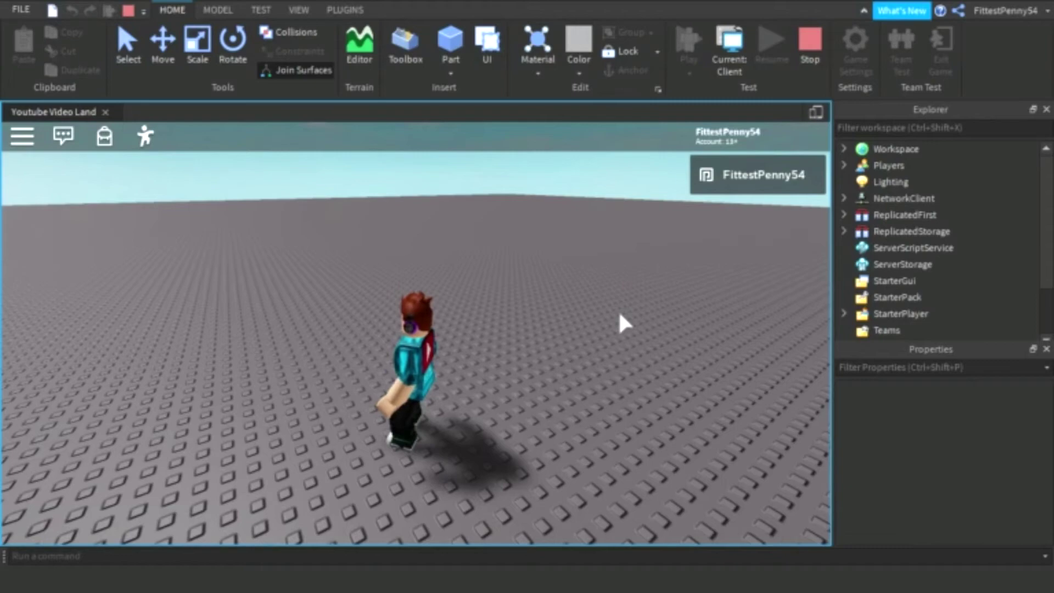
Step: Reset the character twice from the Esc menu to hear the new death sound
{"action": "key", "text": "Escape"}
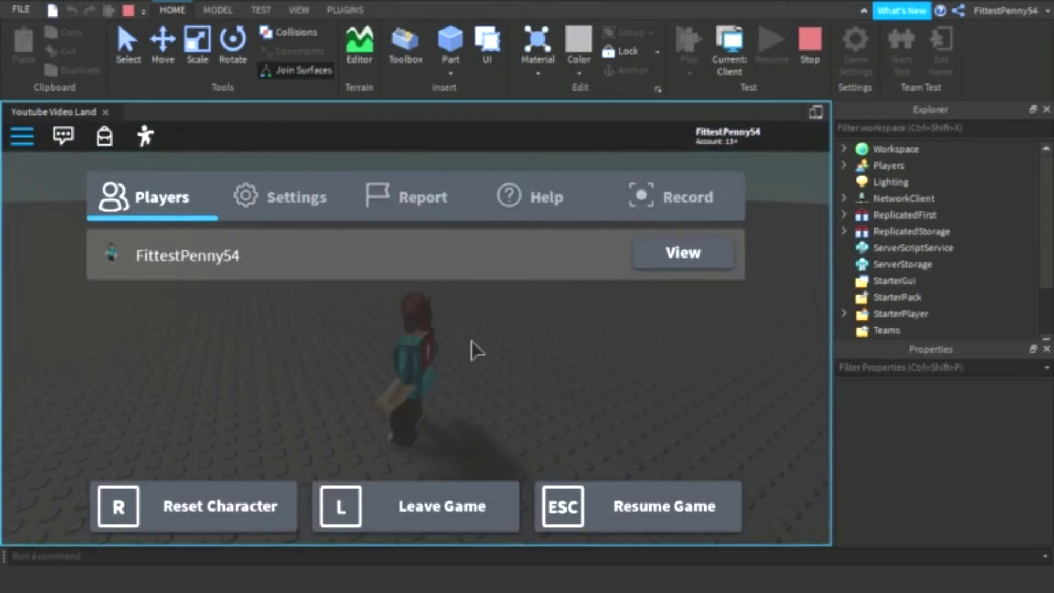
{"action": "left_click", "coordinate": [207, 504]}
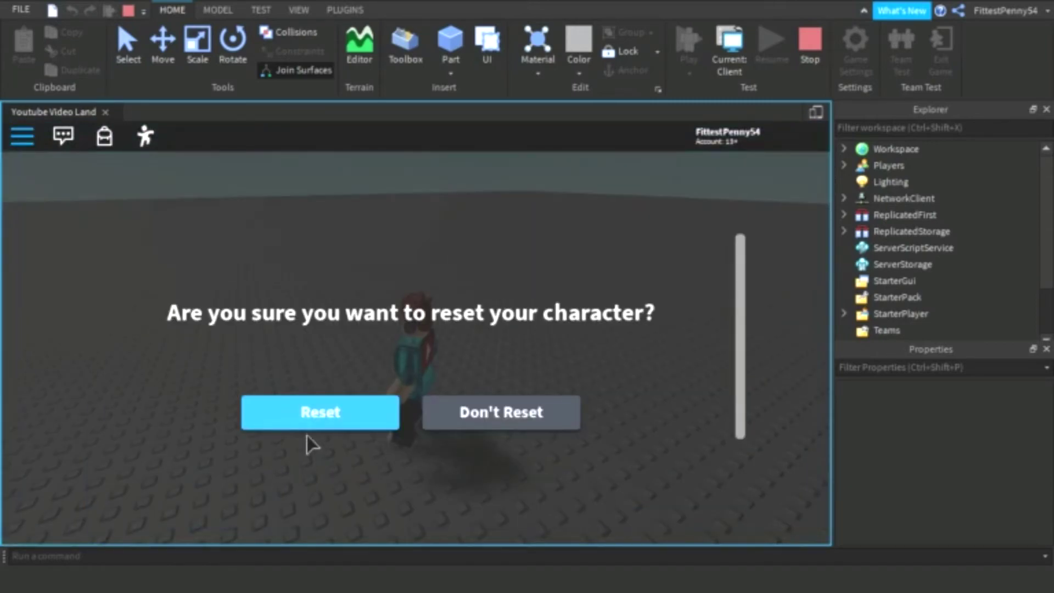
{"action": "left_click", "coordinate": [297, 404]}
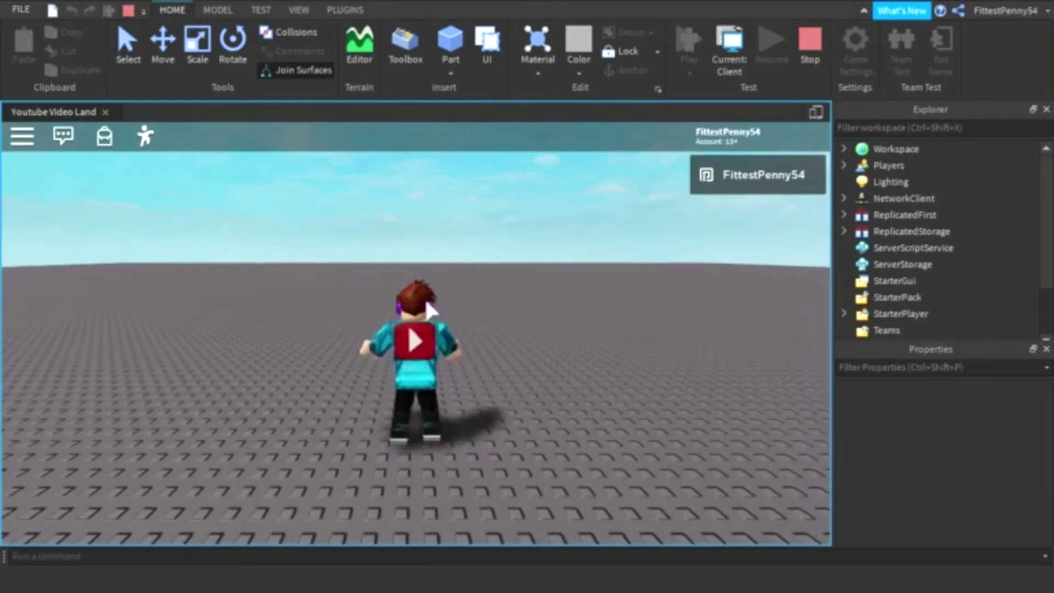
{"action": "right_click_drag", "start_coordinate": [564, 207], "coordinate": [577, 241]}
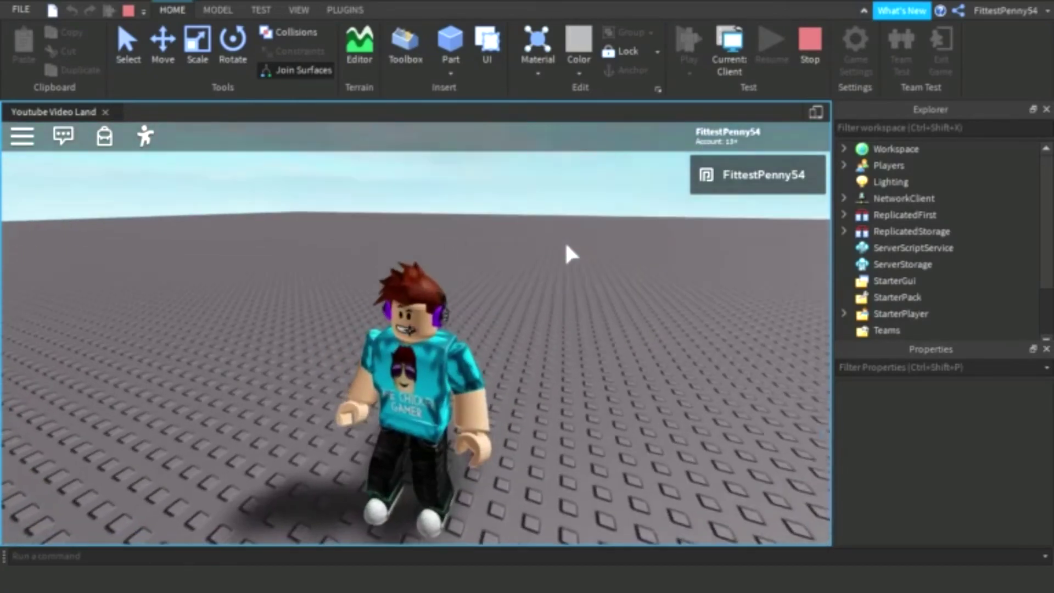
{"action": "key", "text": "Escape"}
{"action": "key", "text": "r"}
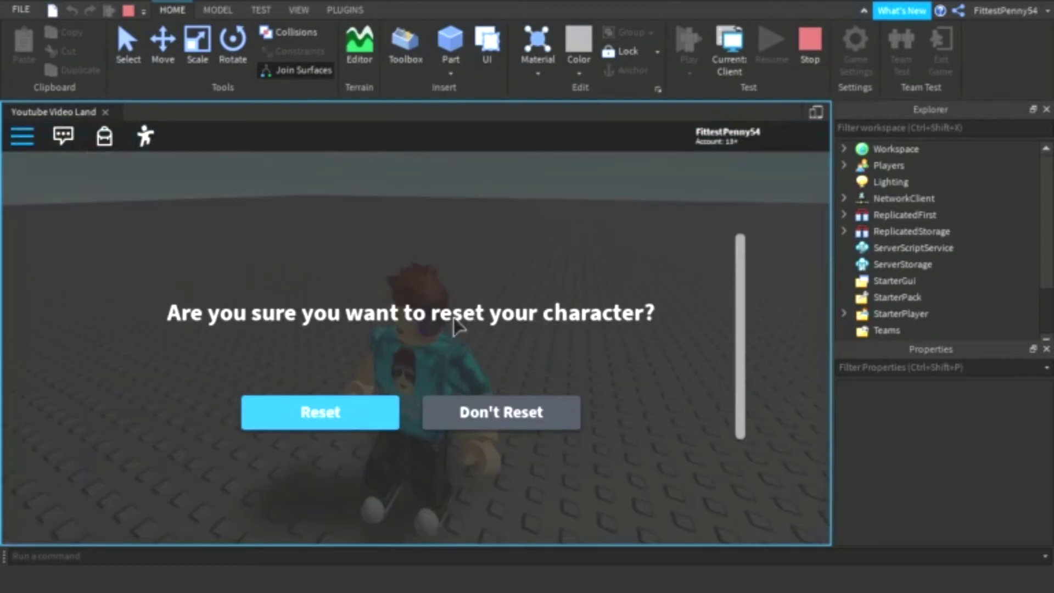
{"action": "left_click", "coordinate": [334, 408]}
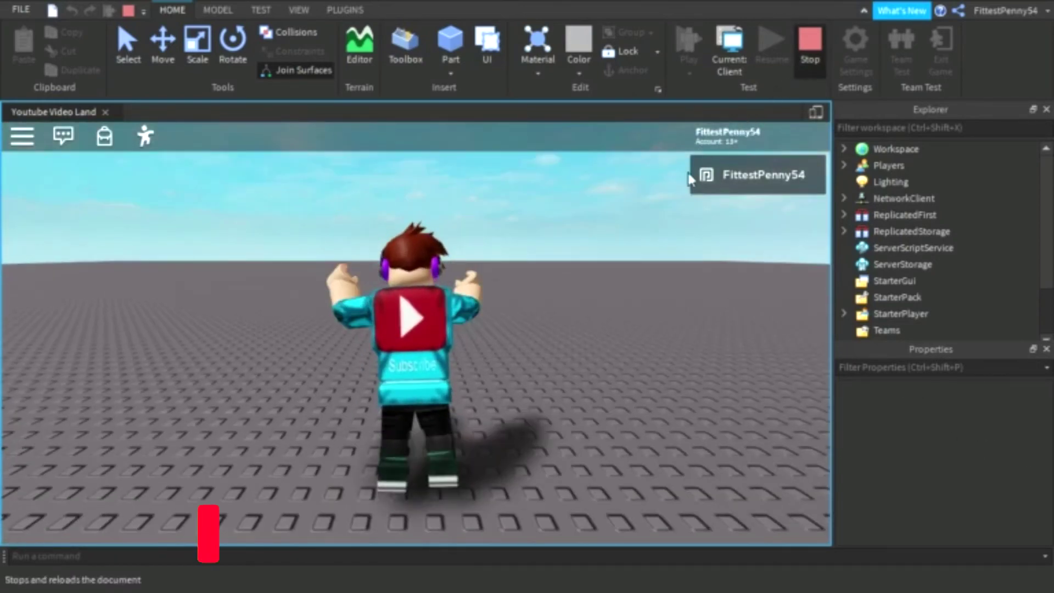
Step: End the play session with Shift+F5
{"action": "key", "text": "shift+F5"}
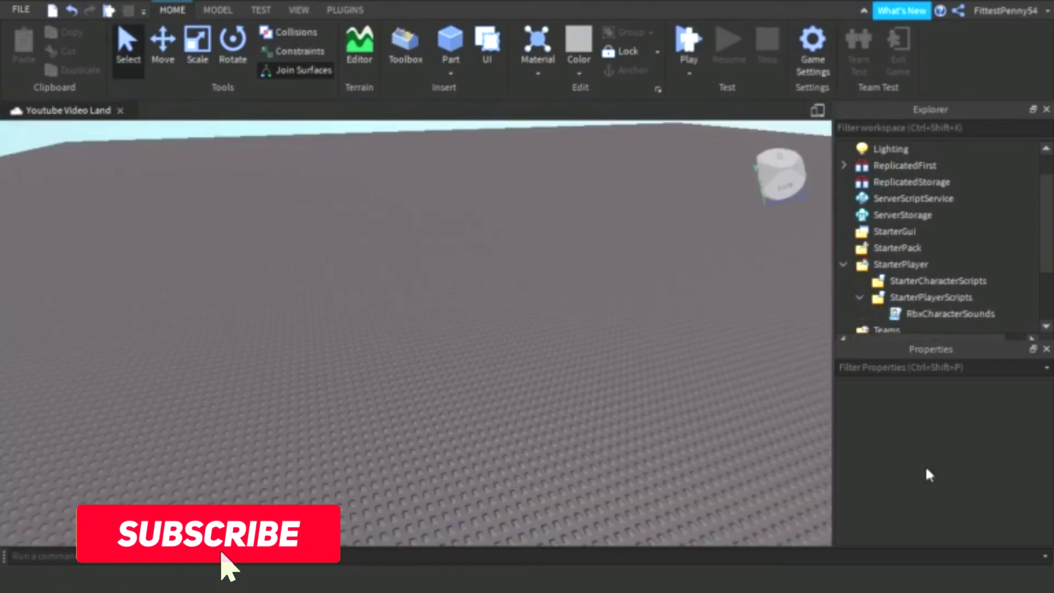